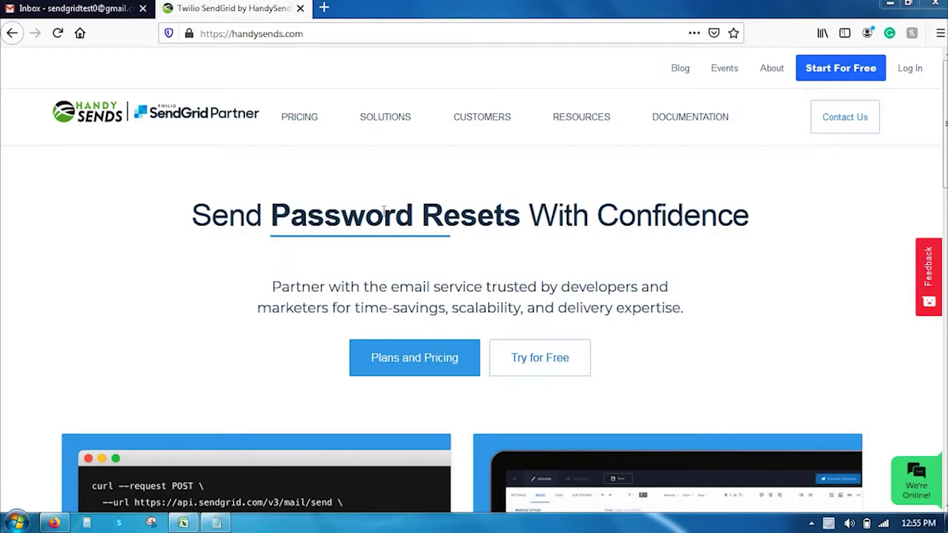
# Open the HandySends Start For Free sign-up page with the Trial 40k plan
pyautogui.click(247, 34)
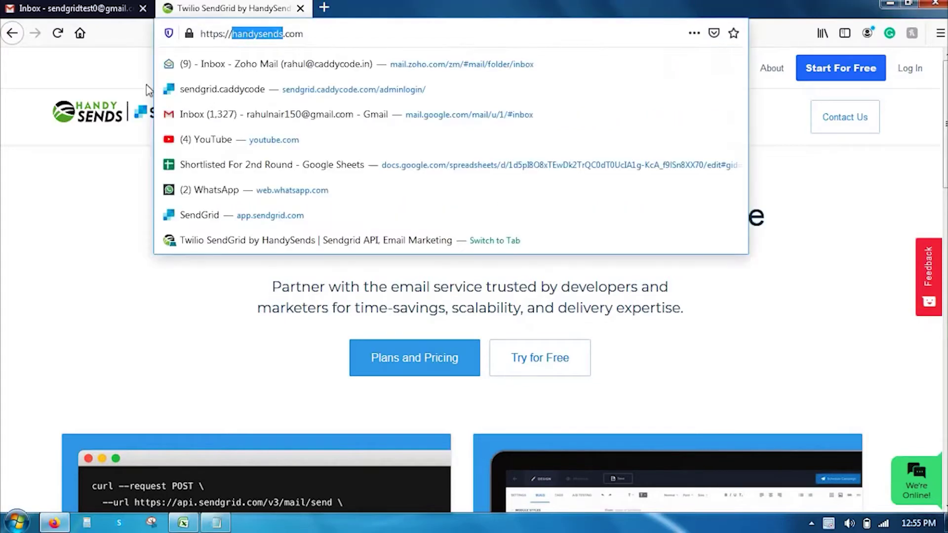
pyautogui.click(61, 228)
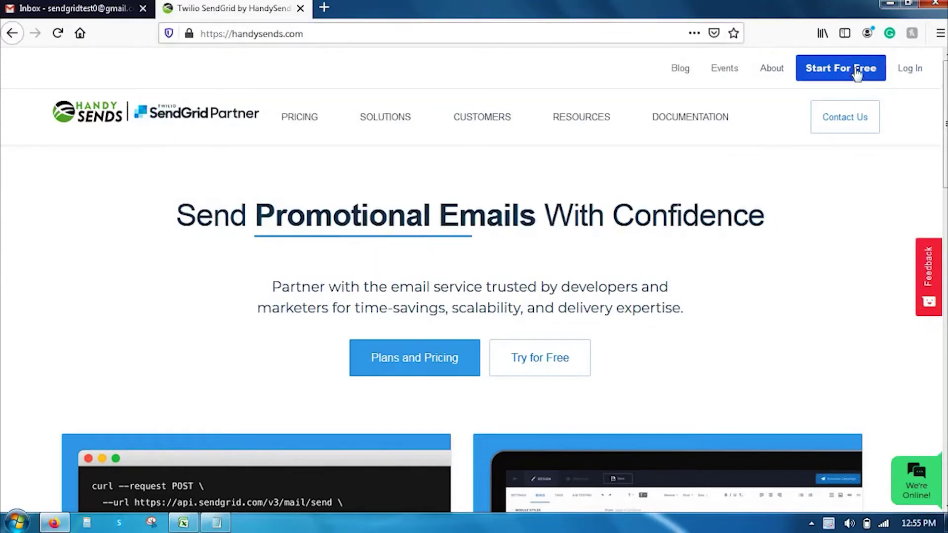
pyautogui.click(809, 69)
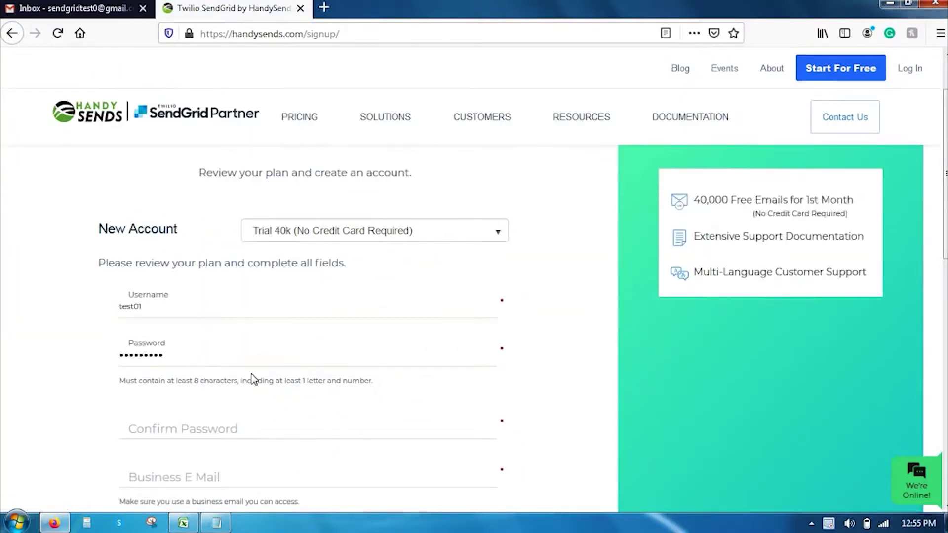
# In a new tab, log in to app.sendgrid.com with the account username and password
pyautogui.click(327, 14)
pyautogui.write('ap')
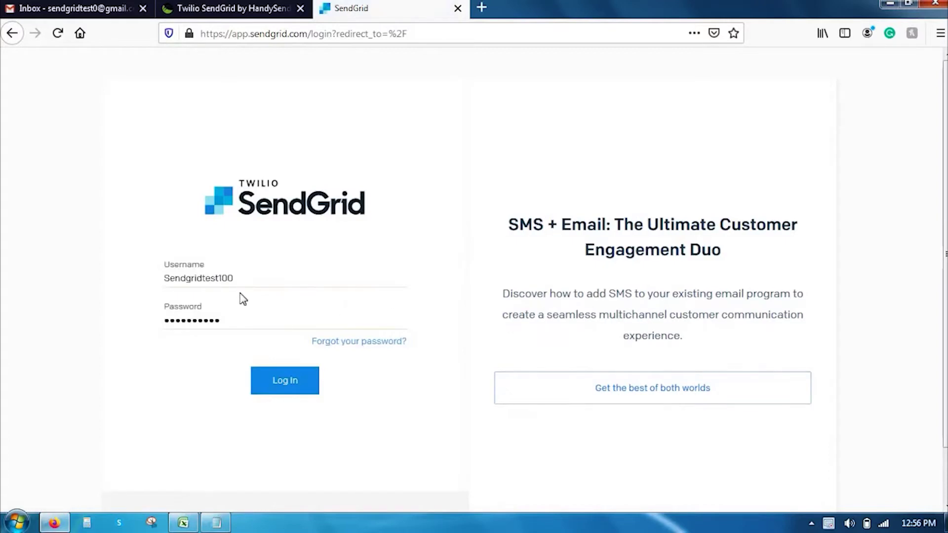
pyautogui.click(287, 393)
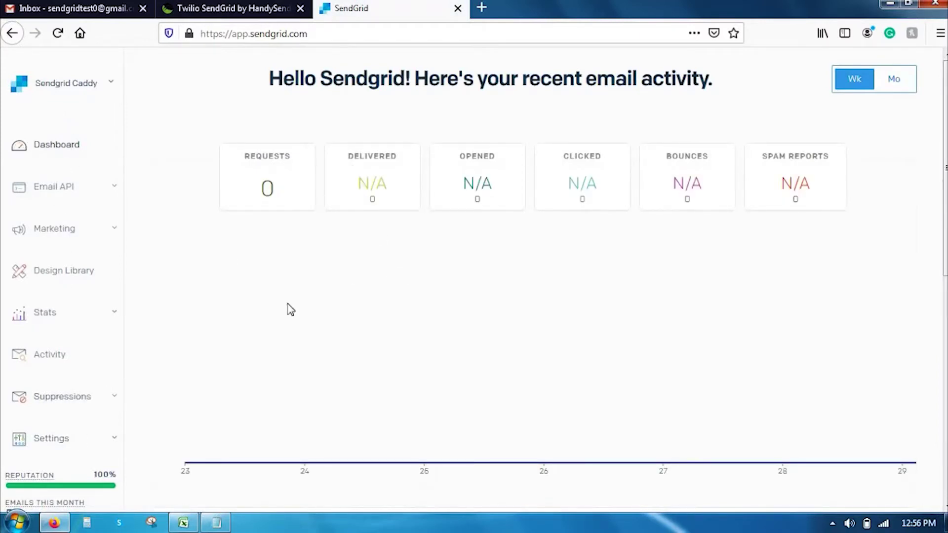
pyautogui.moveTo(342, 278)
# Under Marketing > Senders, add a sender named 'Sendgrid' with the Gmail address as From and Reply To
pyautogui.click(66, 235)
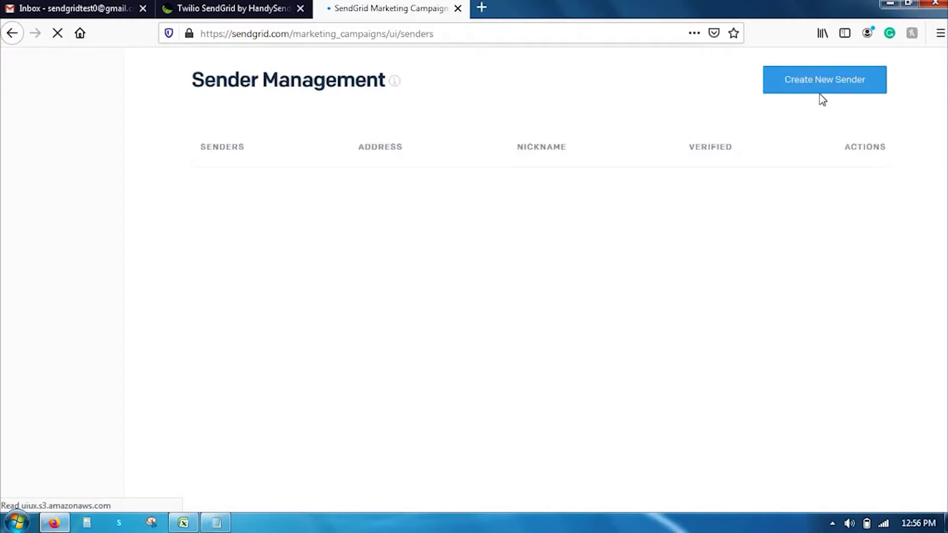
pyautogui.click(819, 92)
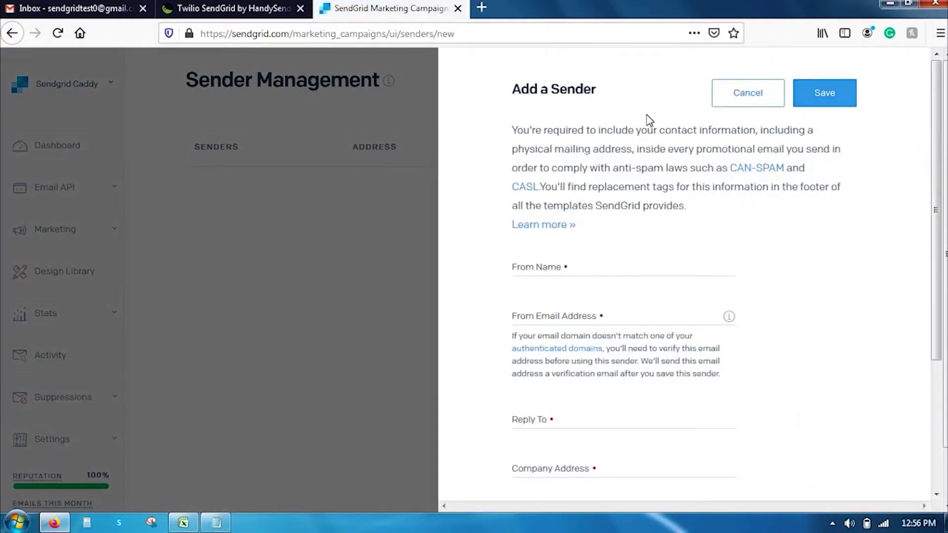
pyautogui.click(575, 269)
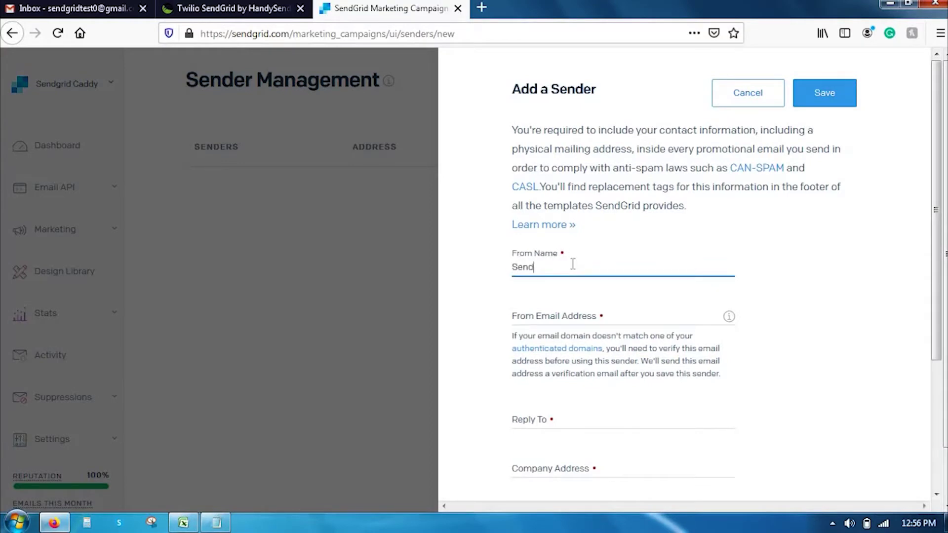
pyautogui.click(606, 321)
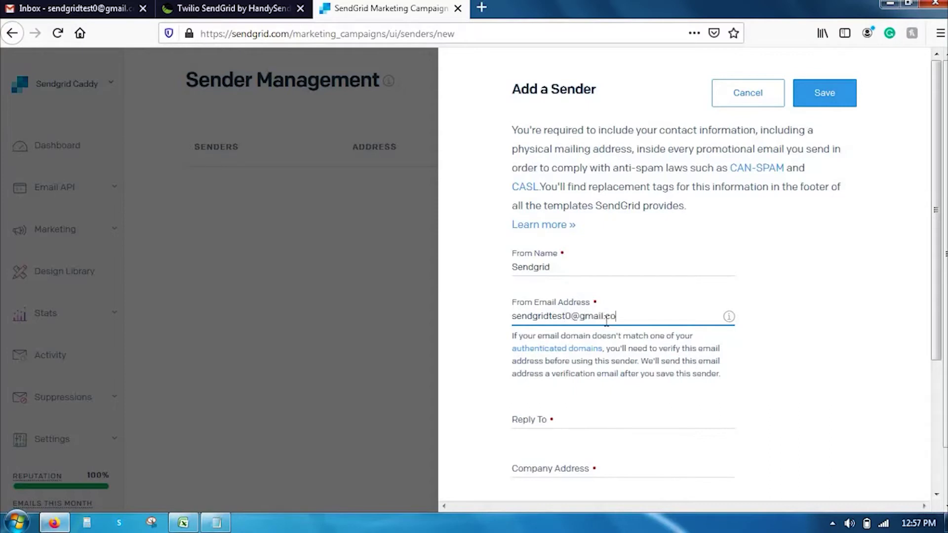
pyautogui.scroll(-3, 558, 393)
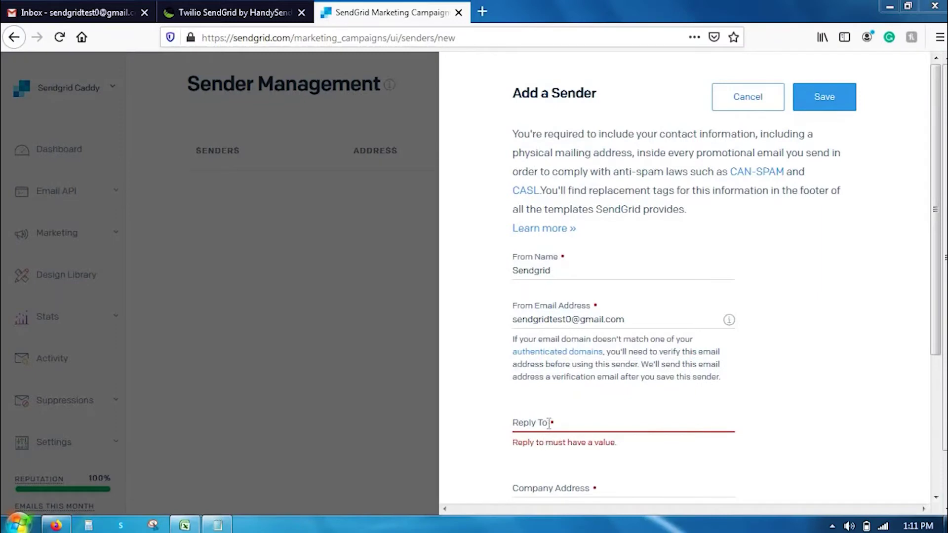
pyautogui.click(549, 423)
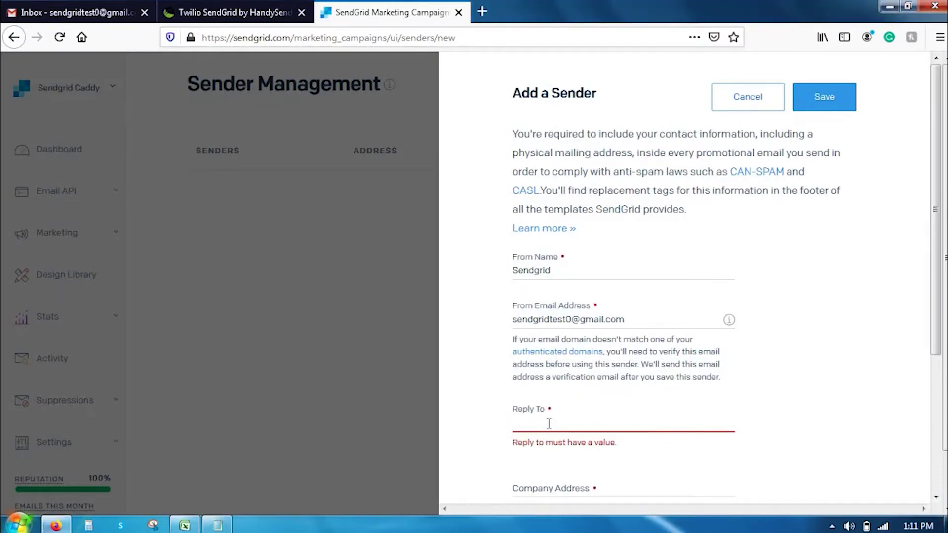
pyautogui.hotkey('ctrl', 'v')
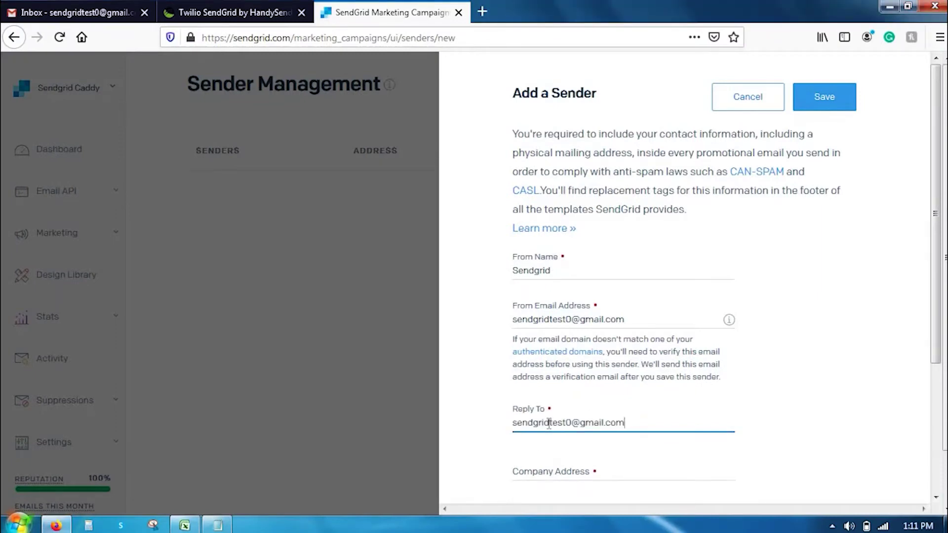
# Fill in the sender's company street address, city, state and zip code
pyautogui.scroll(-2, 549, 423)
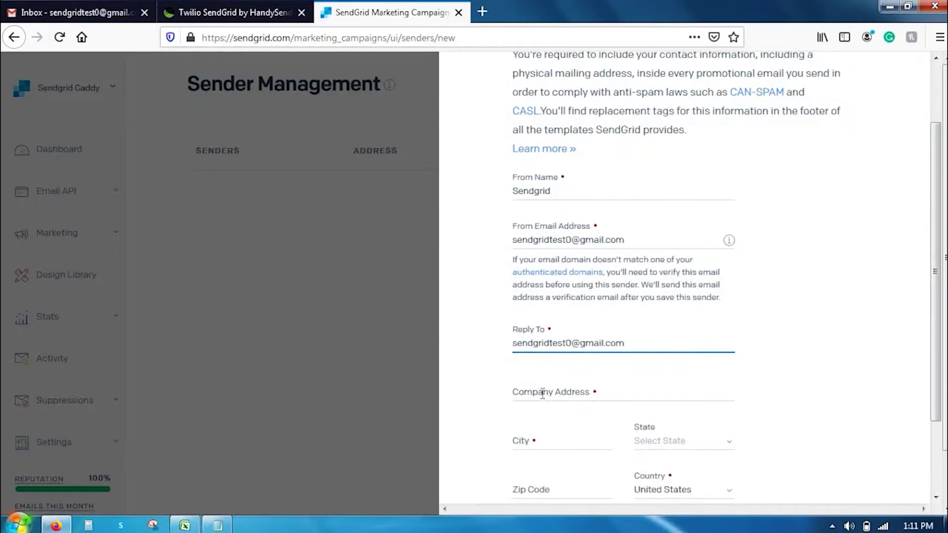
pyautogui.scroll(-2, 542, 393)
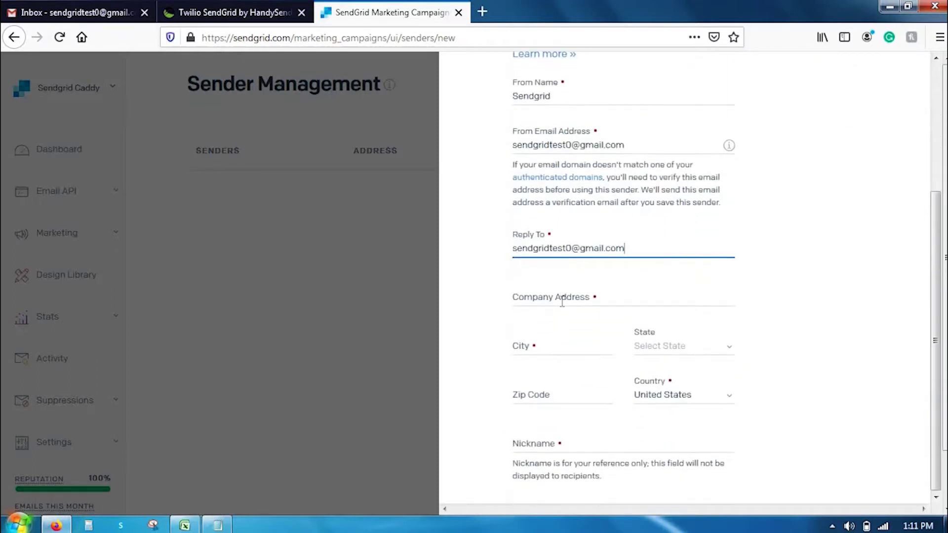
pyautogui.click(561, 301)
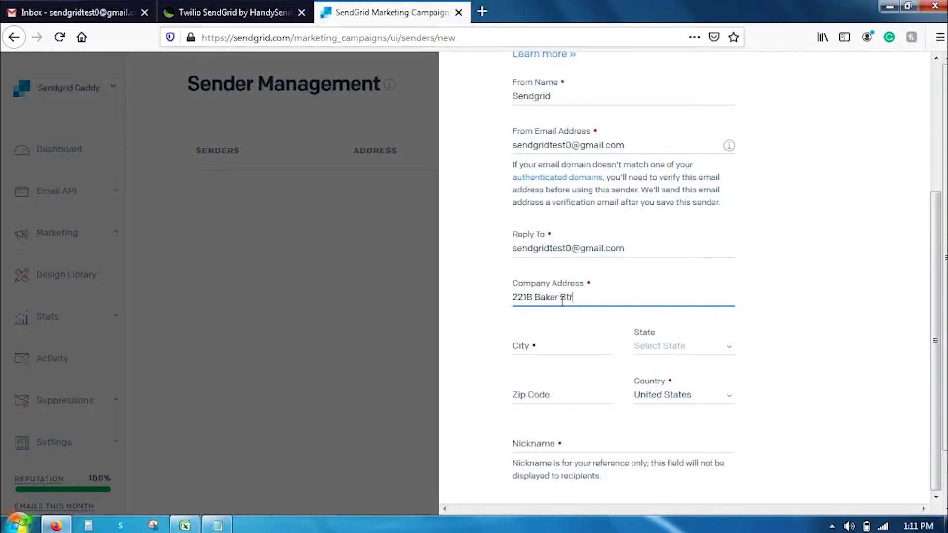
pyautogui.click(561, 350)
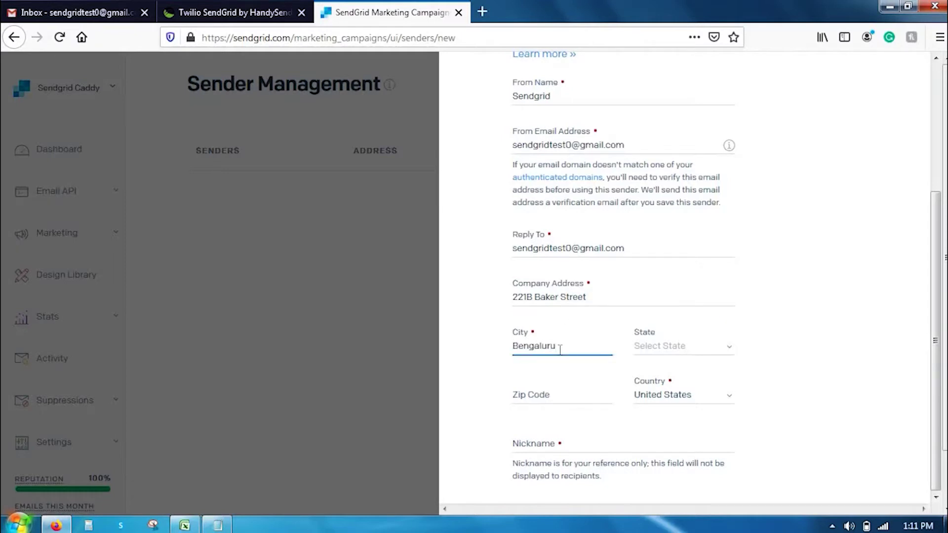
pyautogui.scroll(3, 560, 349)
pyautogui.scroll(-3, 504, 353)
pyautogui.click(665, 348)
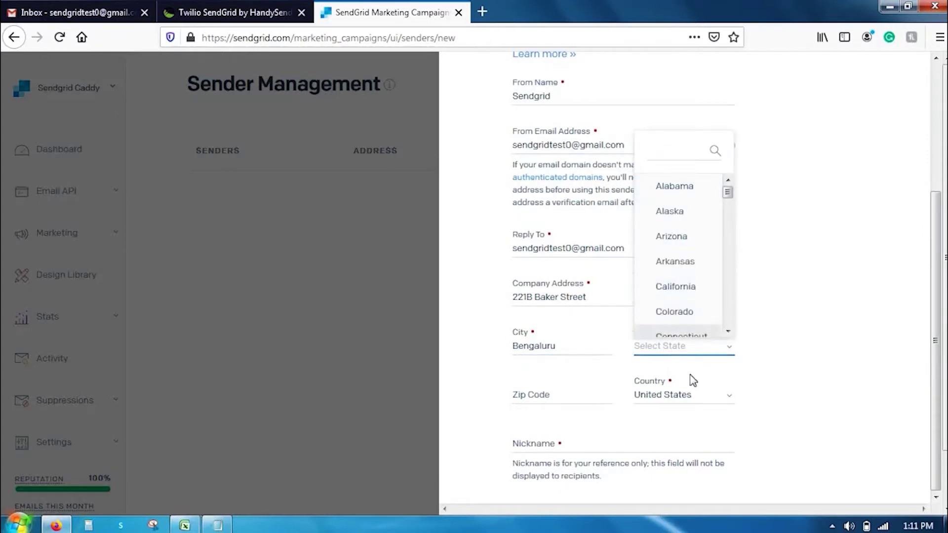
pyautogui.click(536, 395)
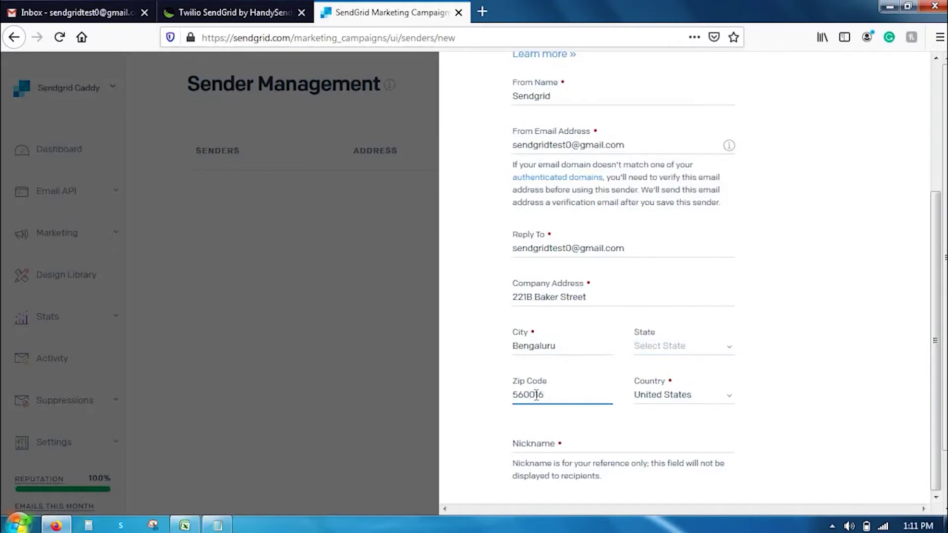
# Set the sender's country to India, give it the nickname 'Sendgrid', and save
pyautogui.click(650, 398)
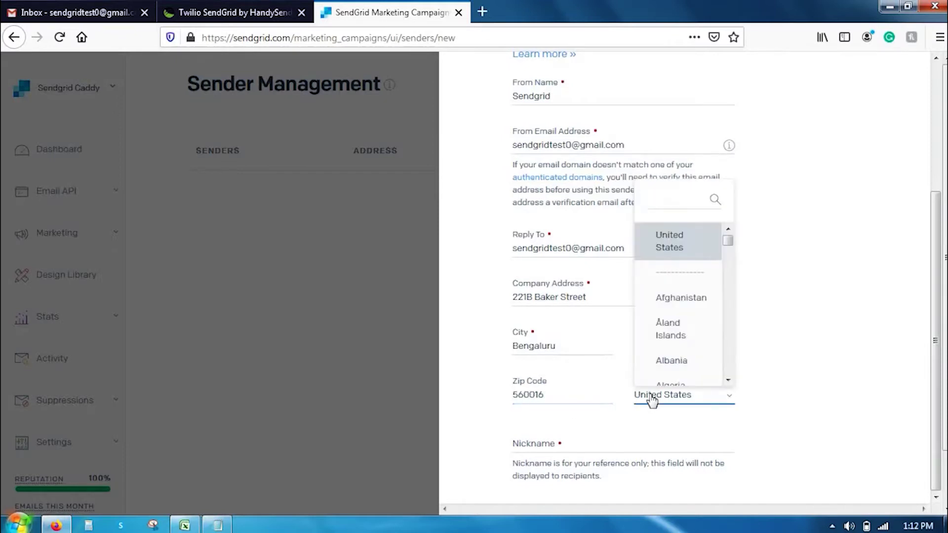
pyautogui.write('Indi')
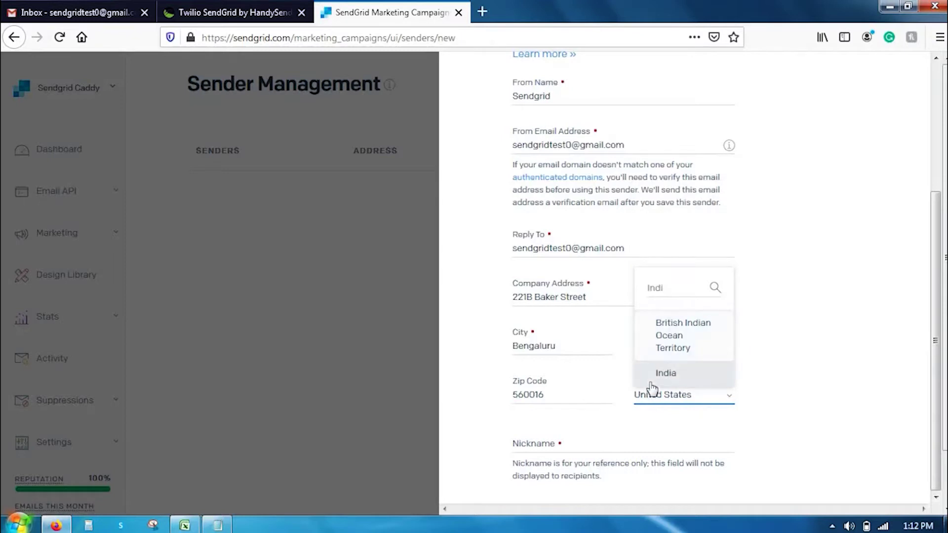
pyautogui.click(654, 376)
pyautogui.click(580, 449)
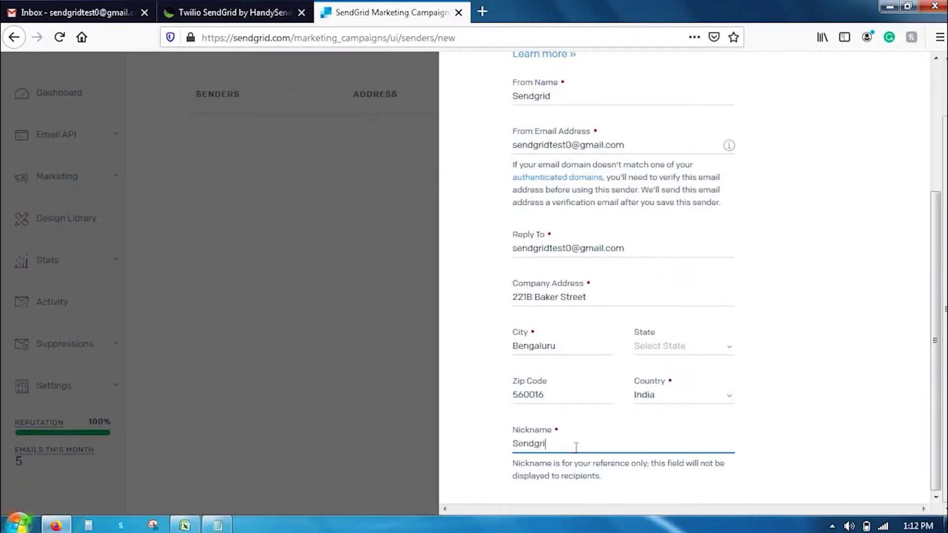
pyautogui.scroll(4, 774, 375)
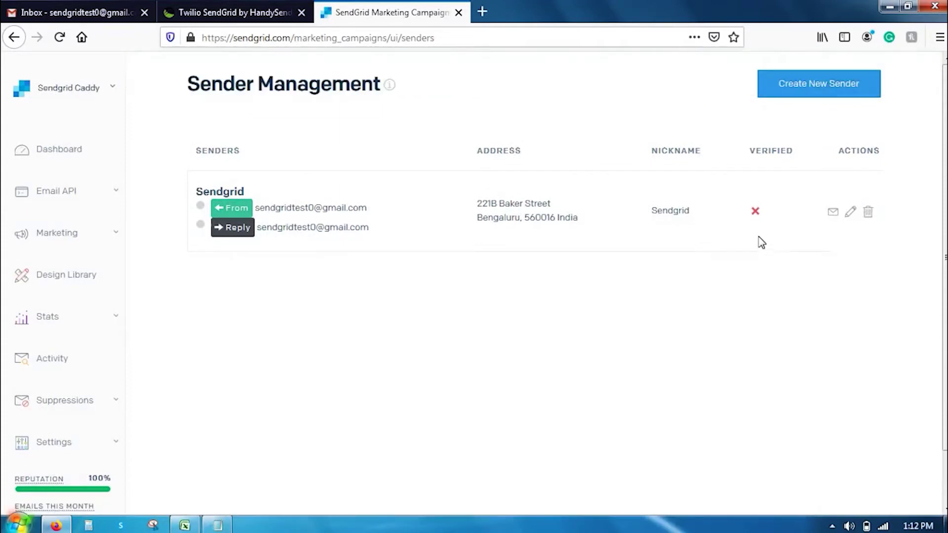
# In Gmail, open 'Please Verify Your Sender Identity' and verify the sender via its link
pyautogui.click(97, 14)
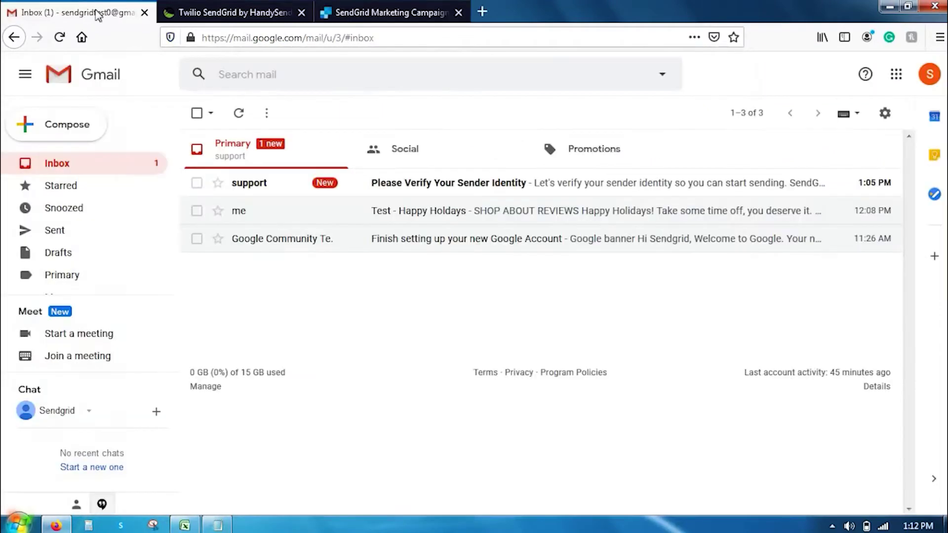
pyautogui.click(434, 188)
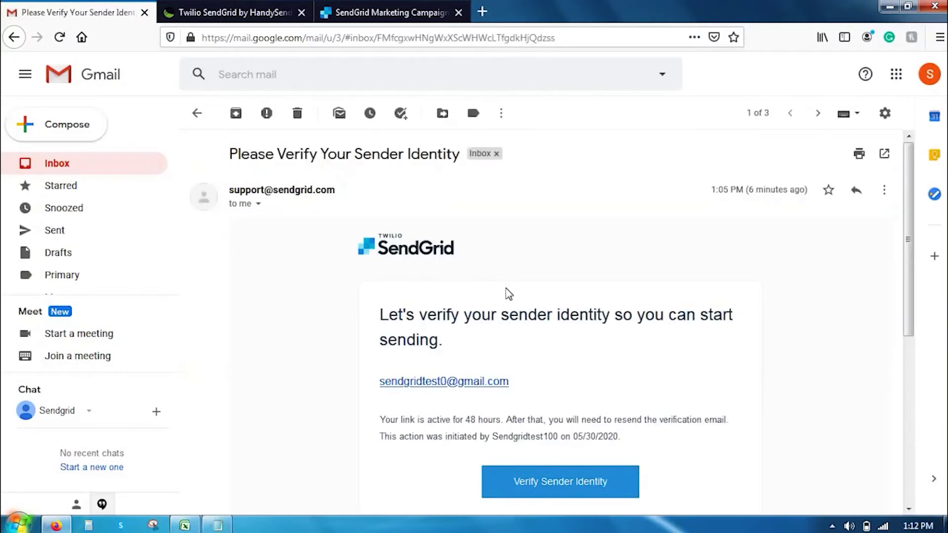
pyautogui.scroll(-2, 507, 292)
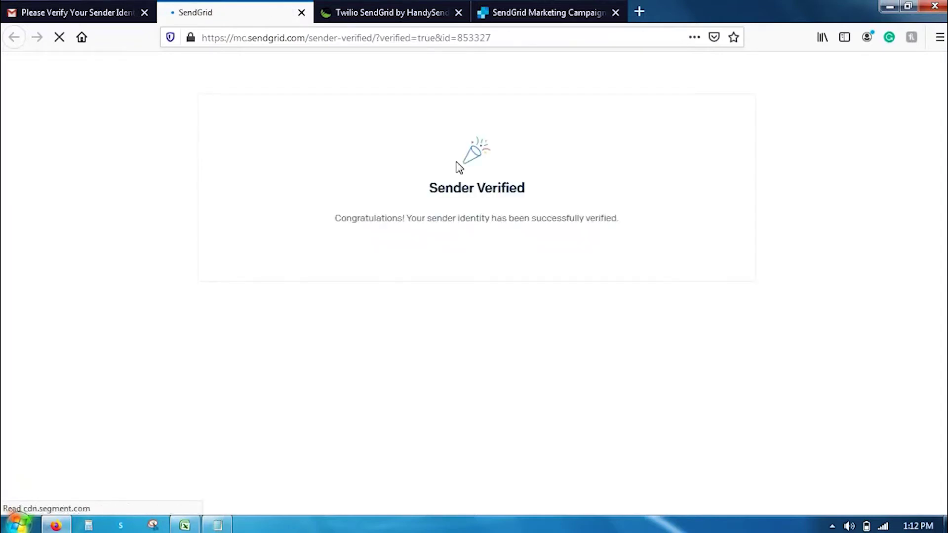
# Close the Sender Verified tab and reload Sender Management to show Sendgrid as verified
pyautogui.click(533, 11)
pyautogui.click(301, 12)
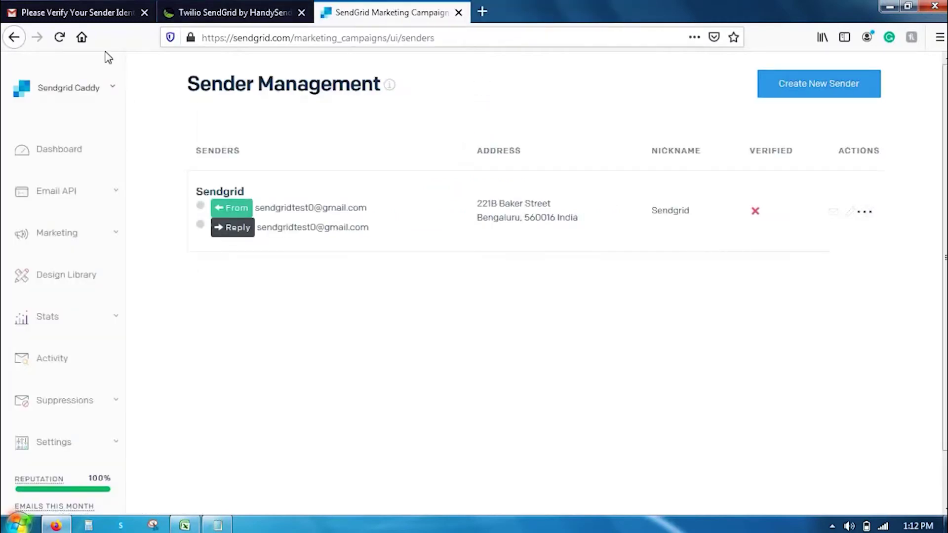
pyautogui.click(55, 43)
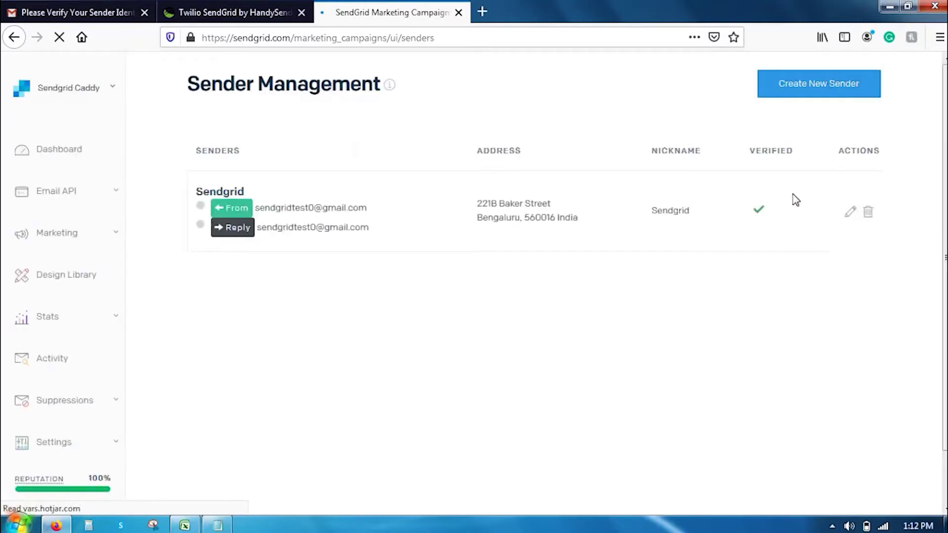
pyautogui.click(93, 241)
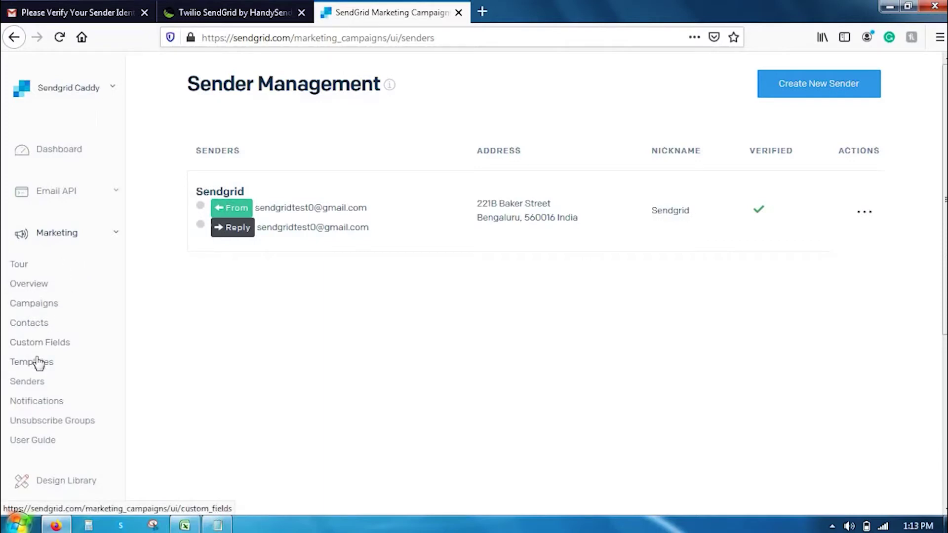
# Open Contact Lists & Segments and its Add Contacts menu, after glancing at the contact workbook in Excel
pyautogui.click(36, 328)
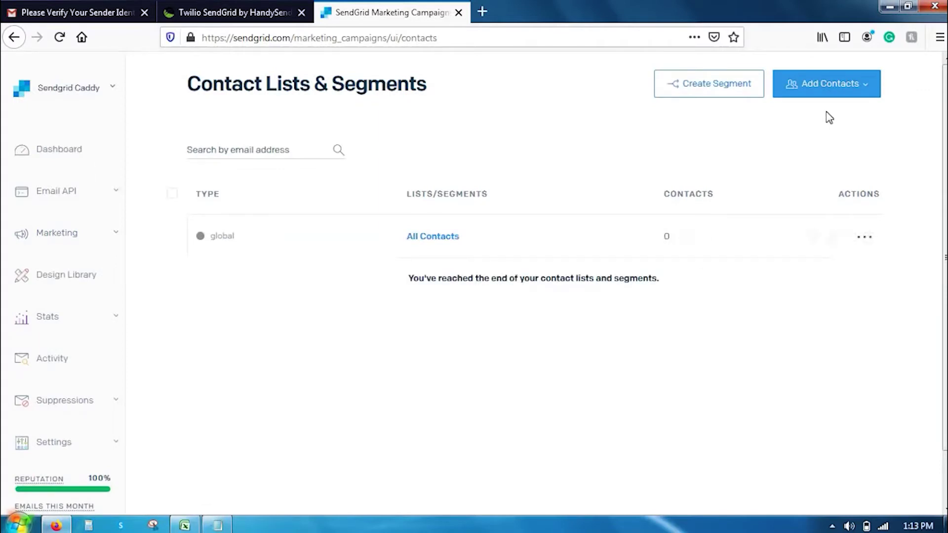
pyautogui.click(835, 93)
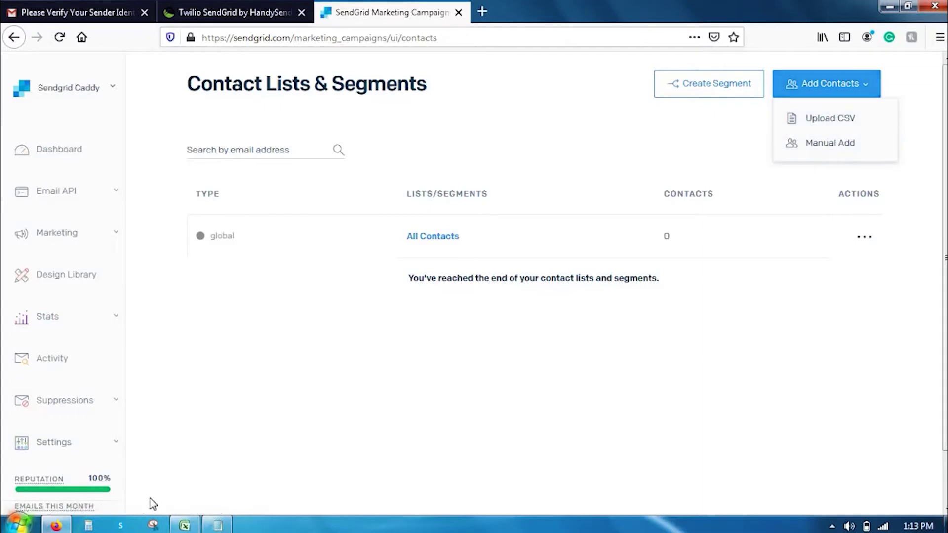
pyautogui.click(184, 526)
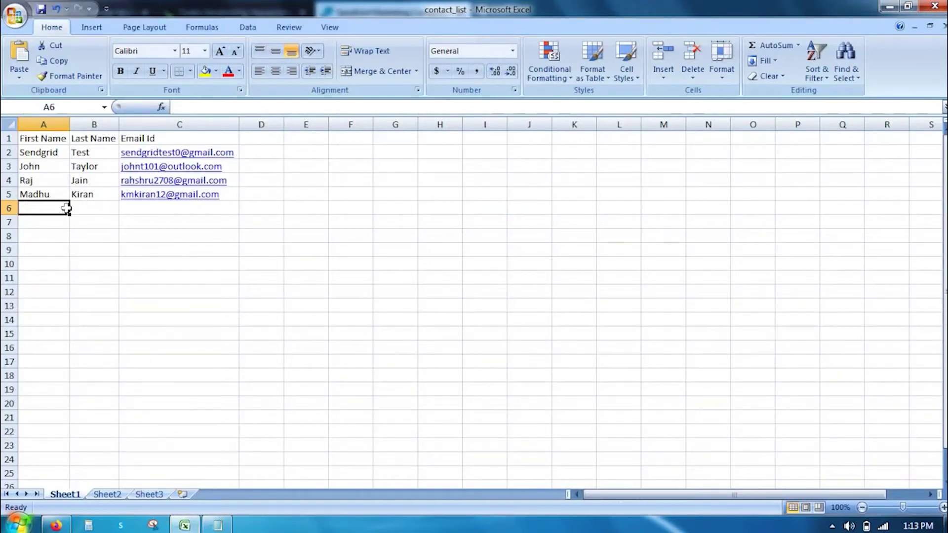
pyautogui.click(889, 6)
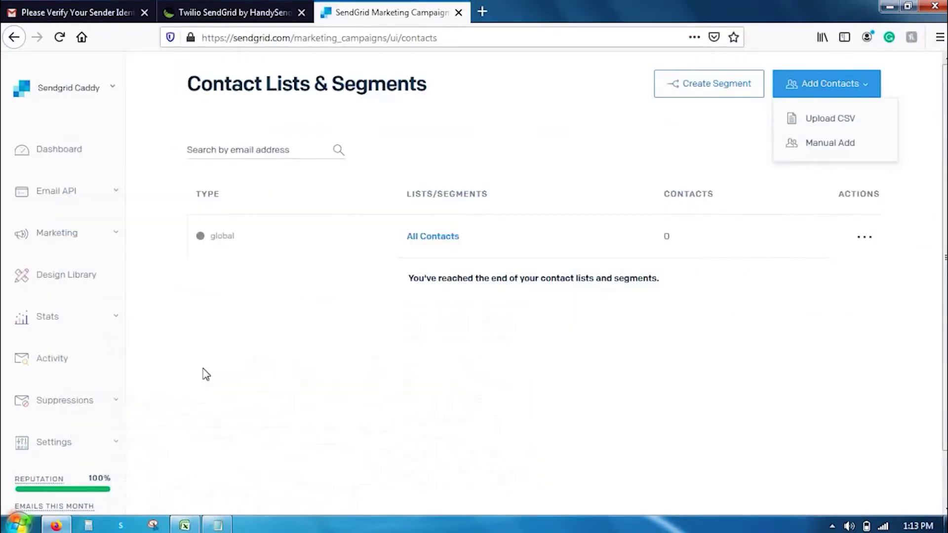
# Attach contact_list.csv from the Desktop via Upload CSV, checking its rows in Excel
pyautogui.click(829, 124)
pyautogui.scroll(-2, 463, 267)
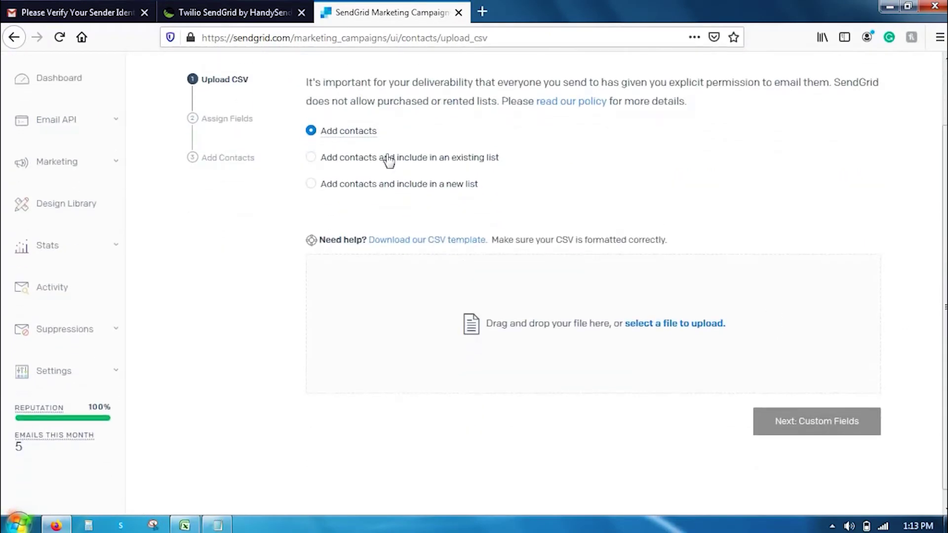
pyautogui.click(685, 325)
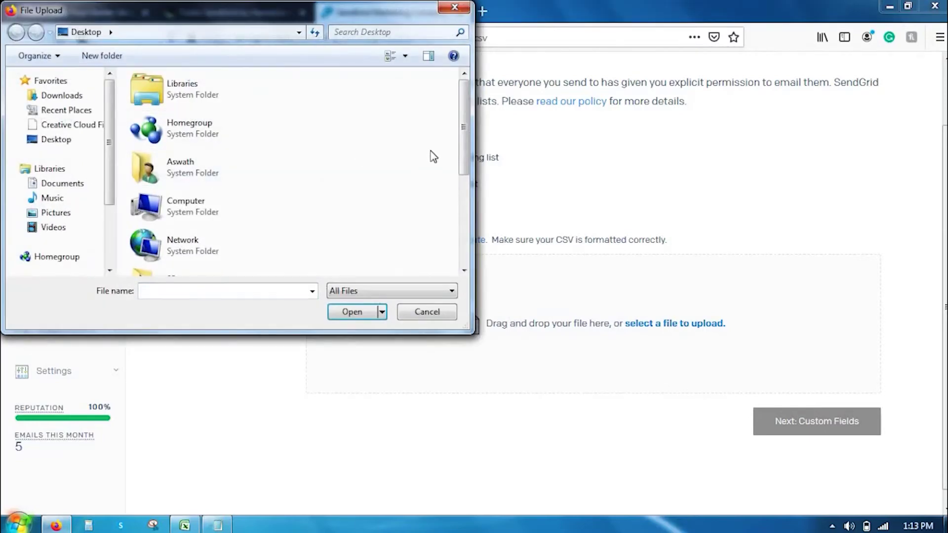
pyautogui.moveTo(462, 157); pyautogui.dragTo(462, 243)
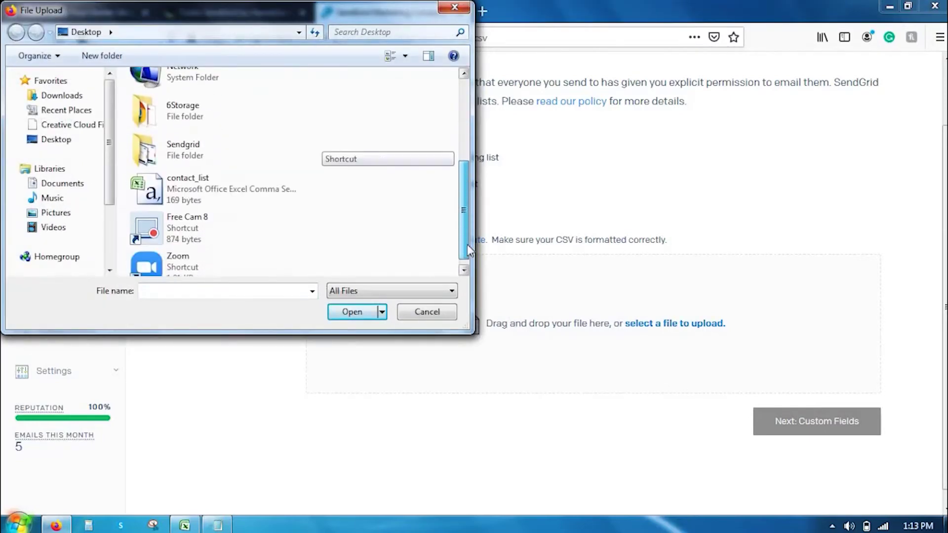
pyautogui.click(197, 190)
pyautogui.click(350, 311)
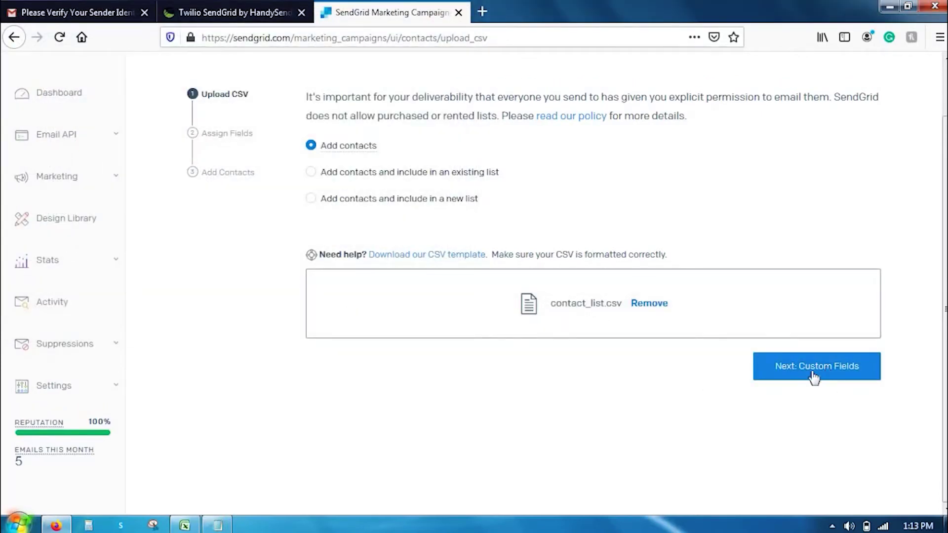
pyautogui.click(182, 526)
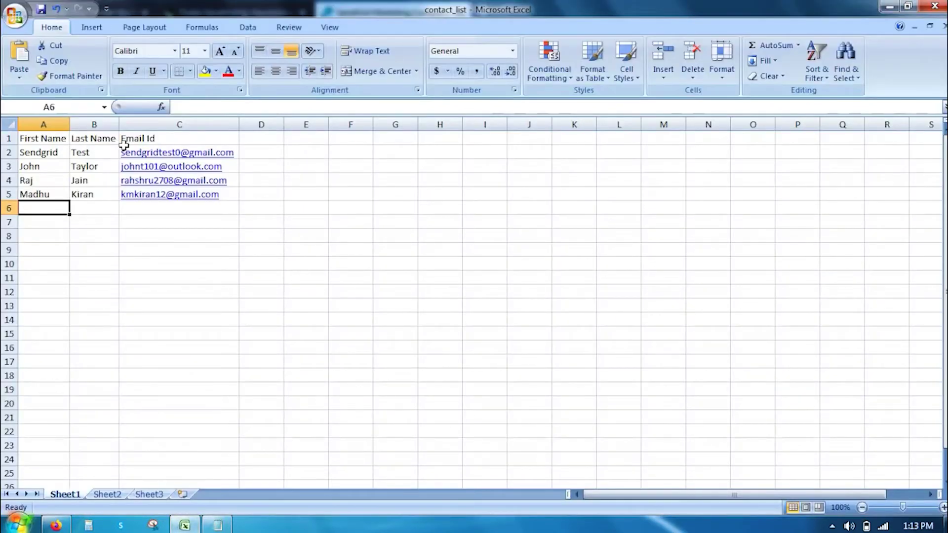
pyautogui.click(209, 522)
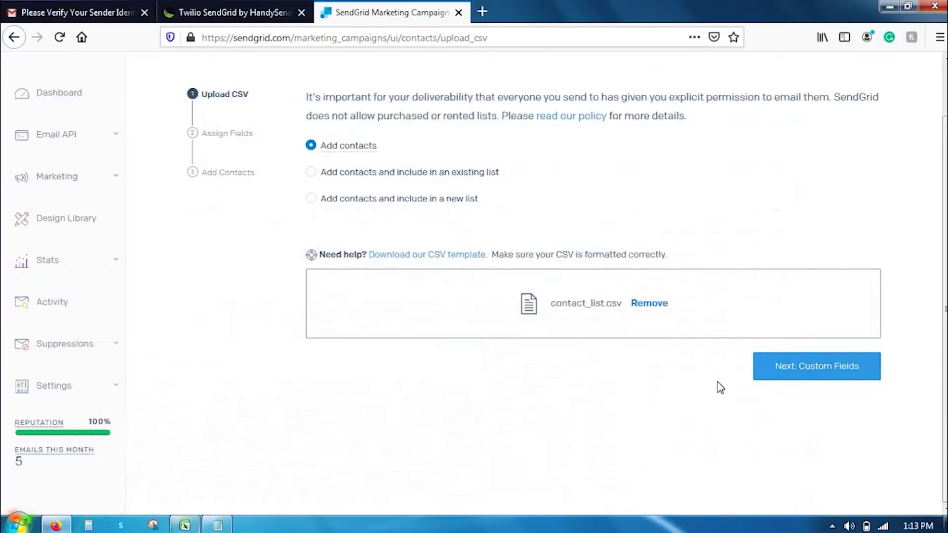
# Check that First Name, Last Name and Email Id map to first_name, last_name and email
pyautogui.click(824, 374)
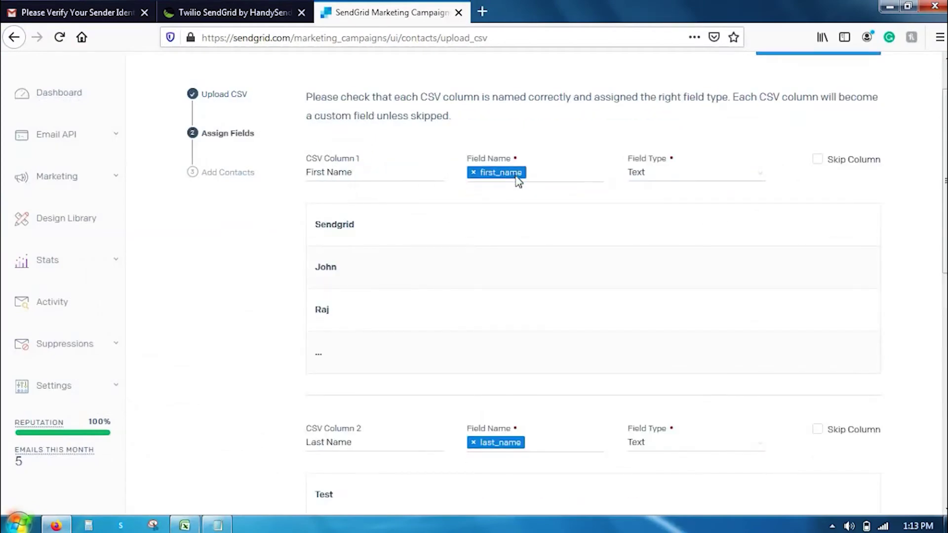
pyautogui.scroll(-3, 515, 181)
pyautogui.scroll(-6, 500, 307)
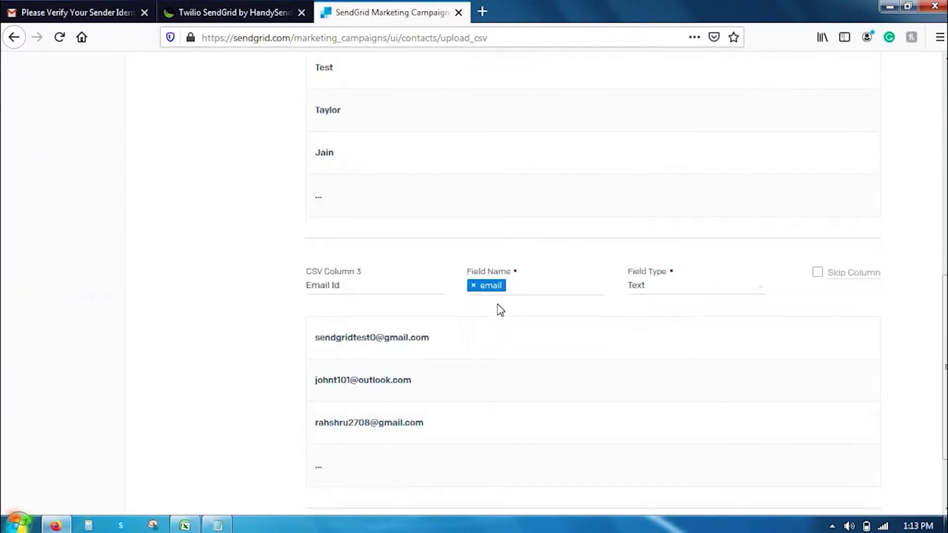
pyautogui.scroll(12, 495, 298)
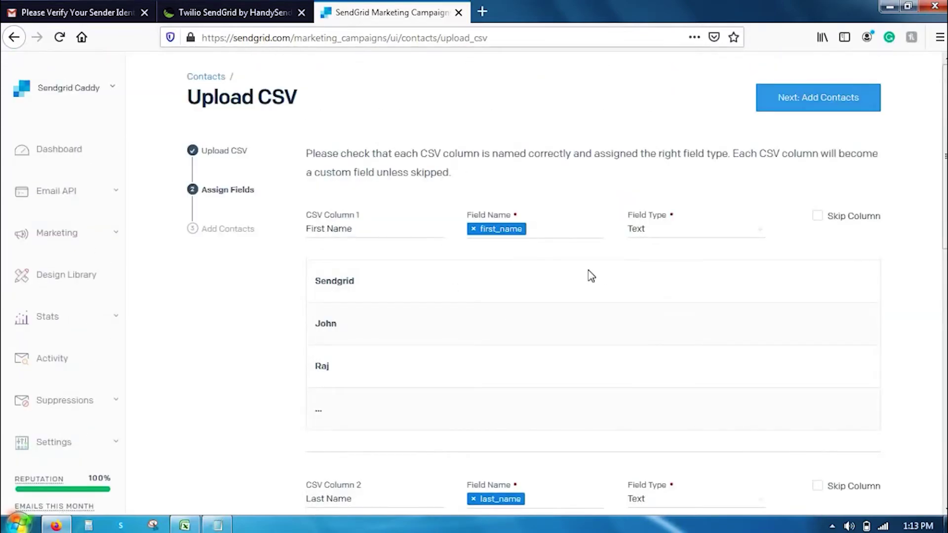
# Add the uploaded contacts and refresh the All Contacts count until it shows 2
pyautogui.click(851, 101)
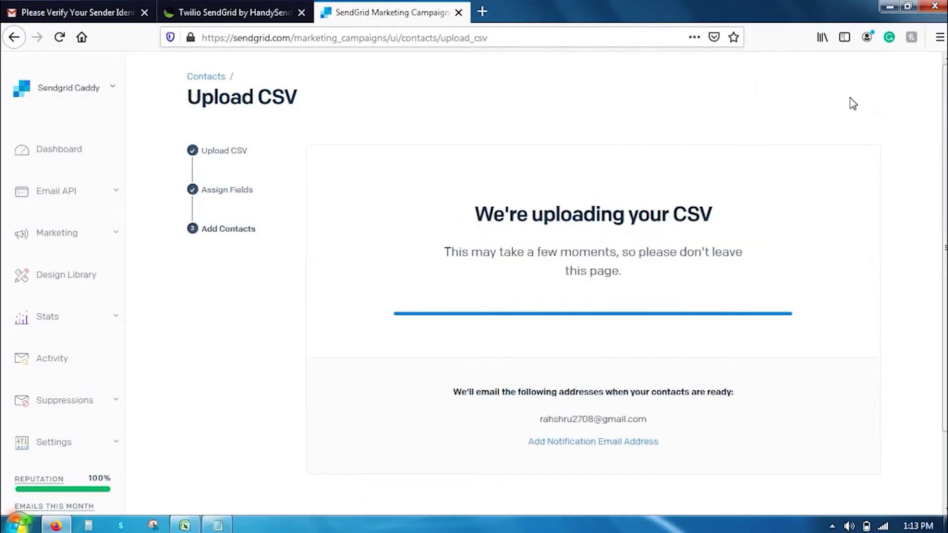
pyautogui.scroll(-3, 607, 316)
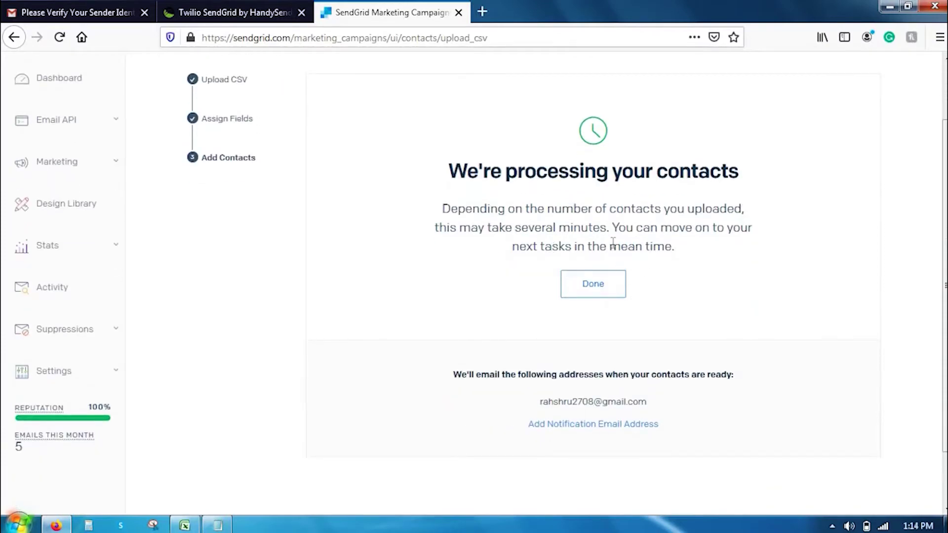
pyautogui.click(608, 290)
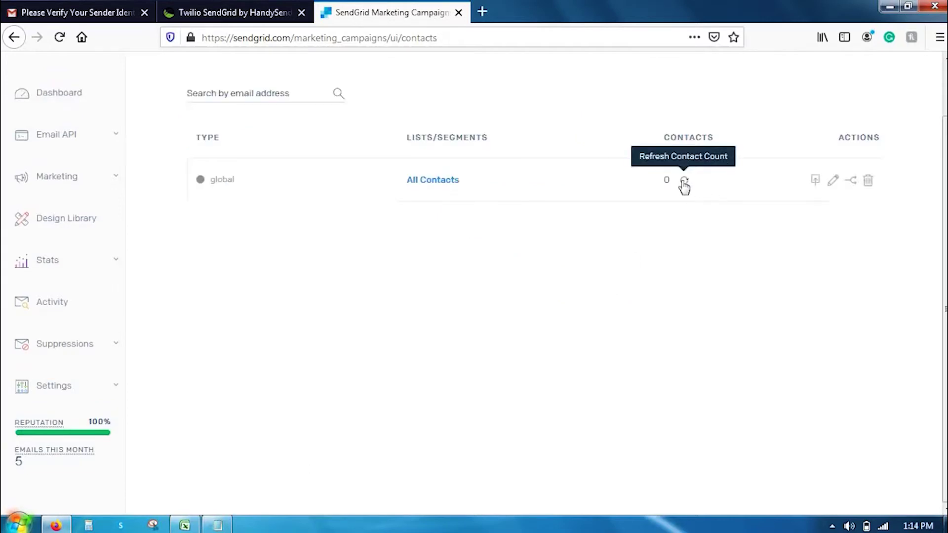
pyautogui.click(683, 181)
pyautogui.click(684, 182)
pyautogui.click(684, 183)
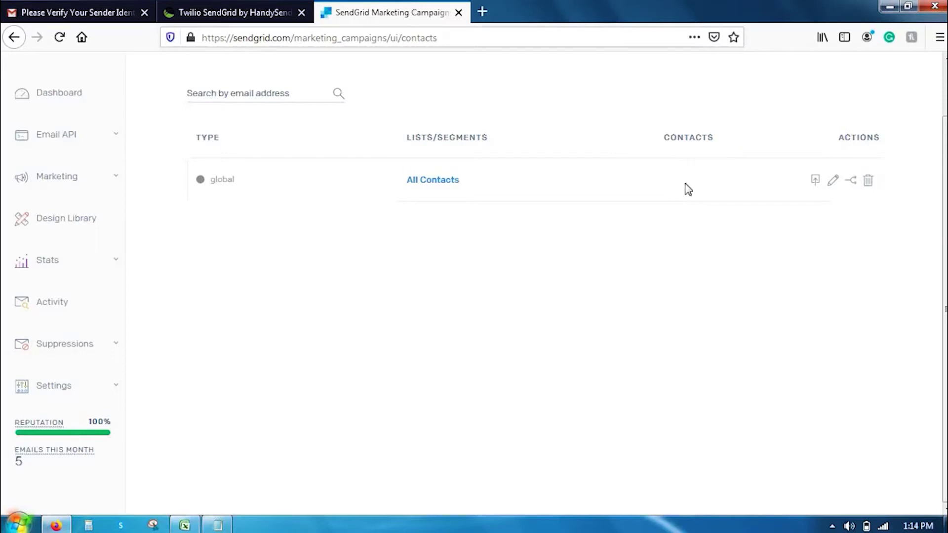
pyautogui.click(684, 182)
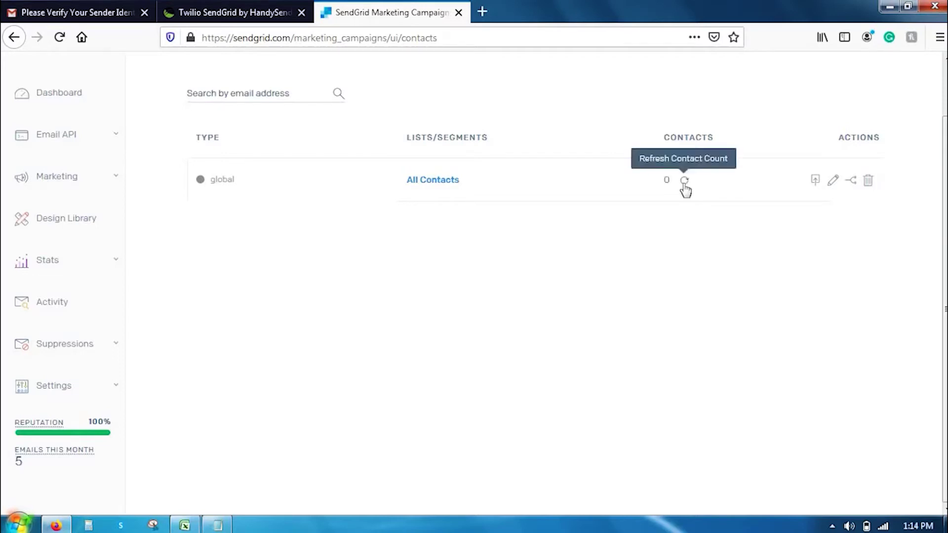
pyautogui.click(683, 184)
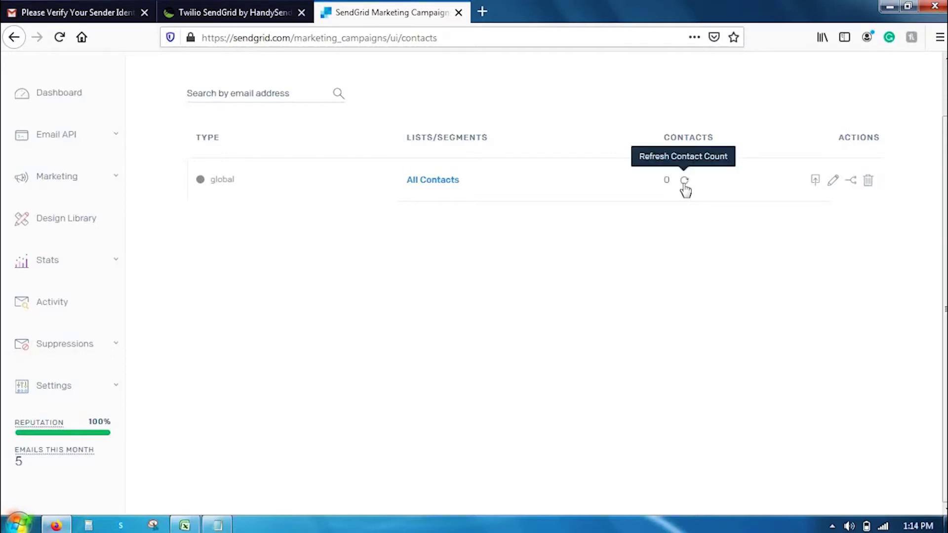
pyautogui.click(684, 183)
pyautogui.scroll(1, 634, 321)
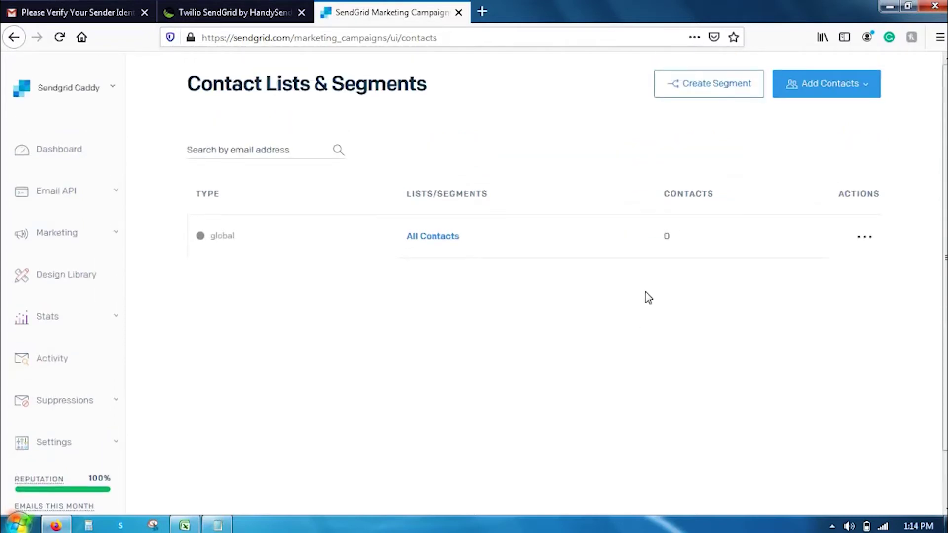
pyautogui.click(687, 238)
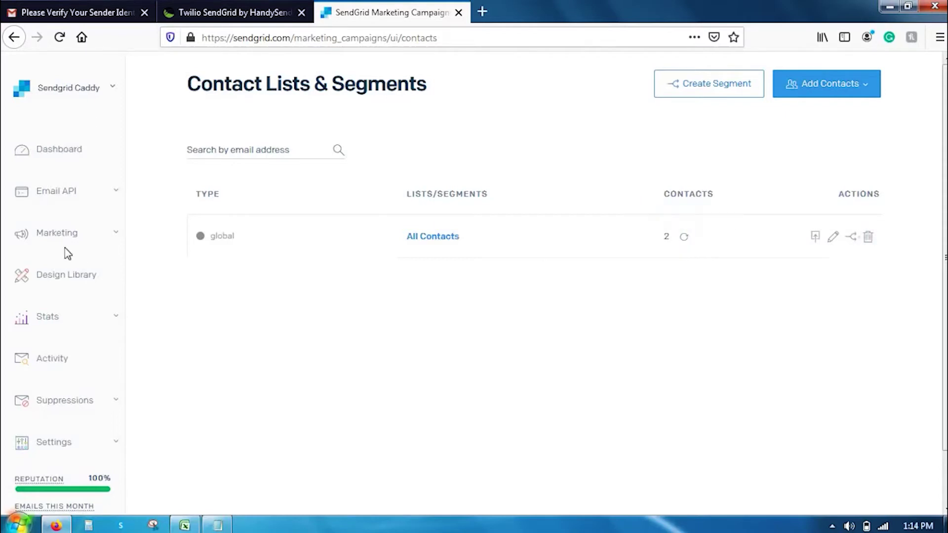
# Create the 'Sendgrid Unsubscribe' group with the copied opt-out sentence as its description, and save it
pyautogui.click(93, 242)
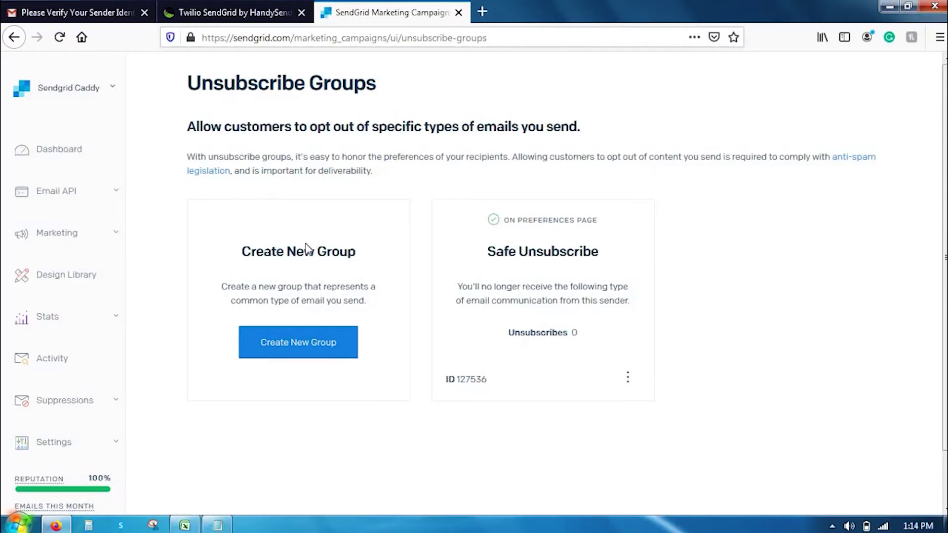
pyautogui.click(305, 348)
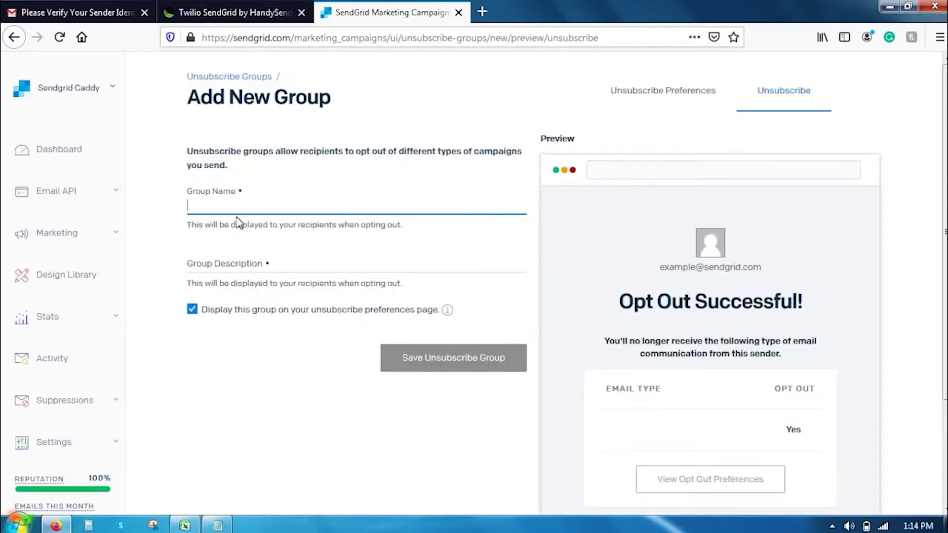
pyautogui.write('Sendgrid Unsubscribe')
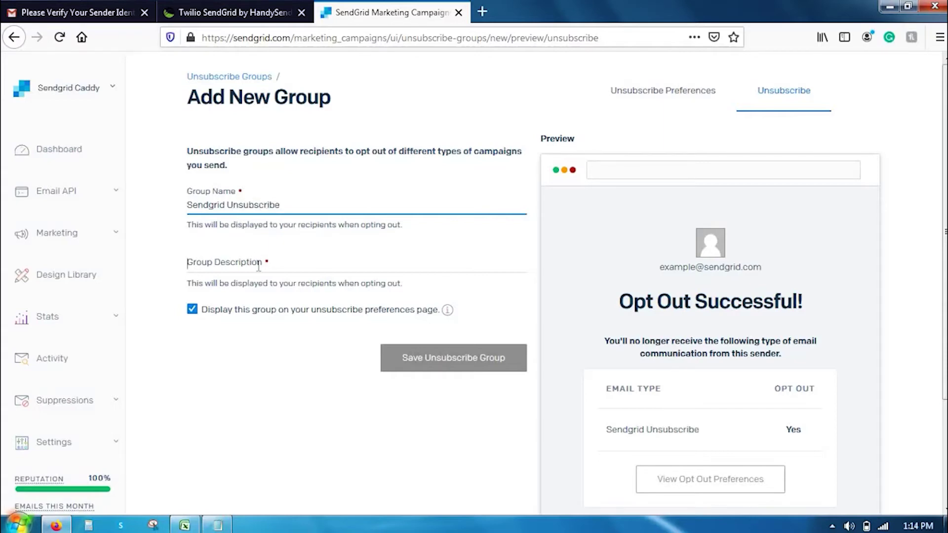
pyautogui.click(188, 262)
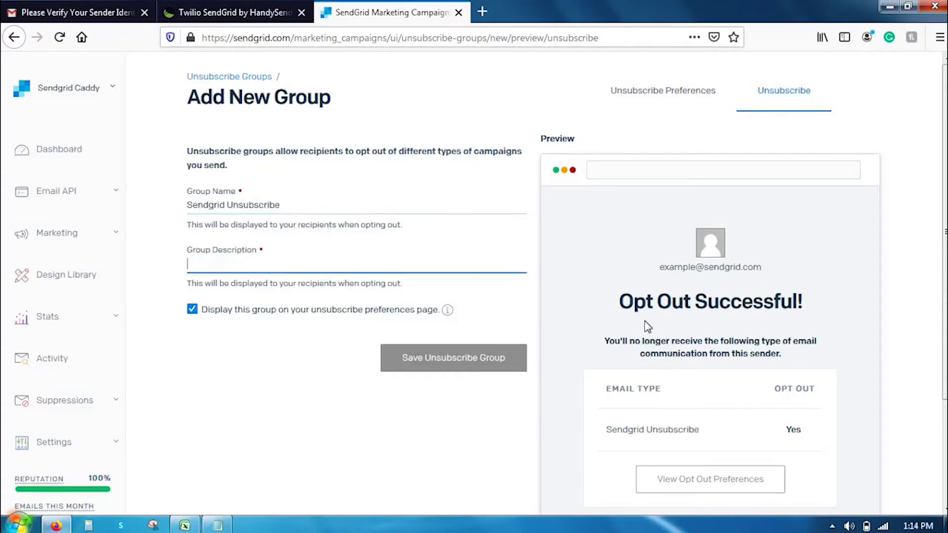
pyautogui.moveTo(604, 341); pyautogui.dragTo(794, 359)
pyautogui.hotkey('ctrl', 'c')
pyautogui.click(355, 267)
pyautogui.hotkey('ctrl', 'v')
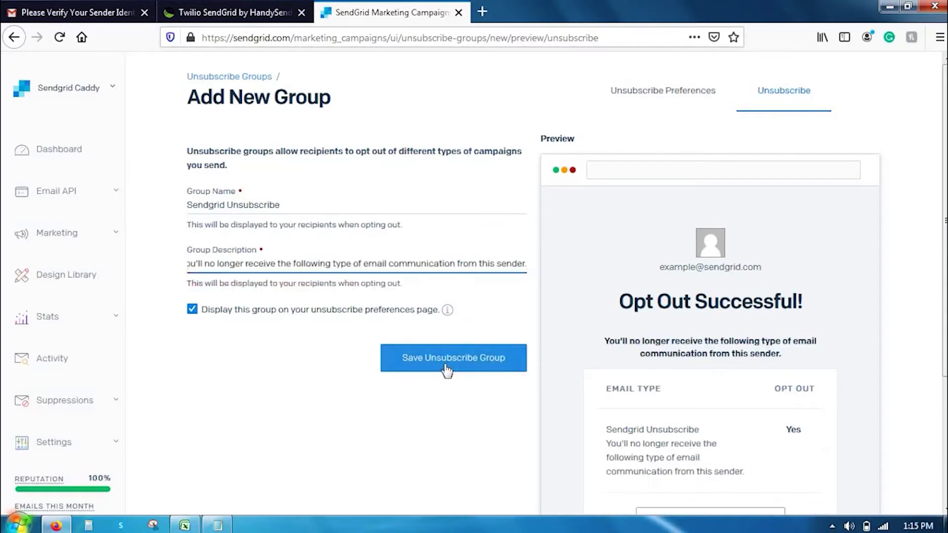
pyautogui.click(446, 369)
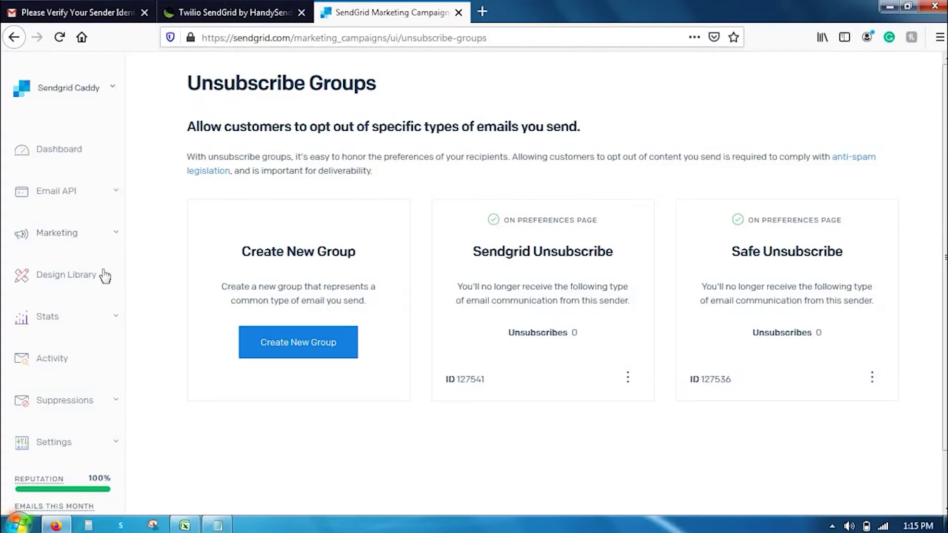
# Go to Settings > Sender Authentication and start the Authenticate Your Domain setup
pyautogui.click(75, 236)
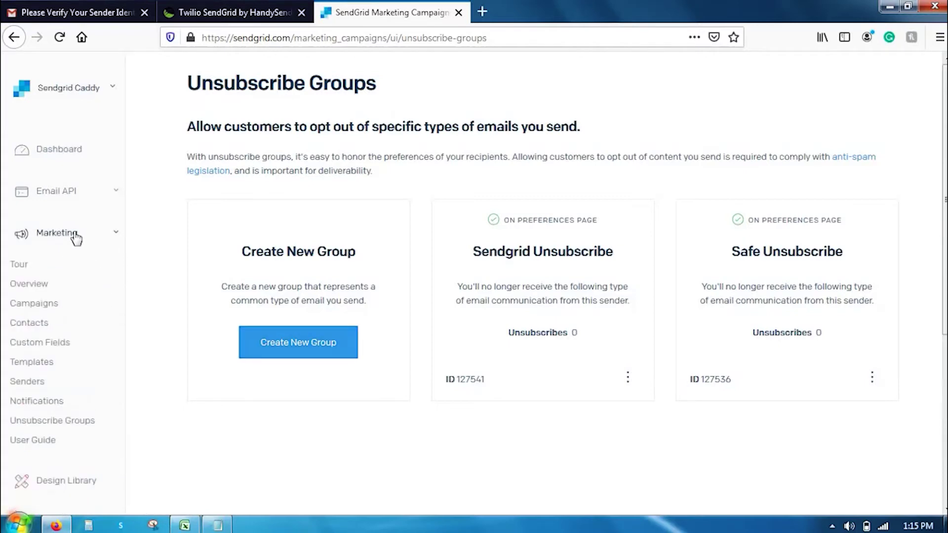
pyautogui.click(100, 240)
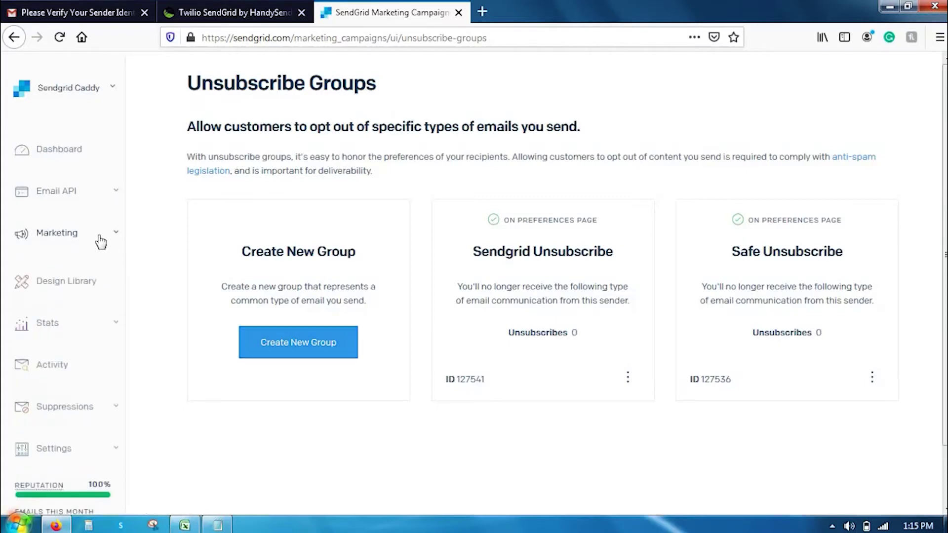
pyautogui.scroll(-1, 101, 243)
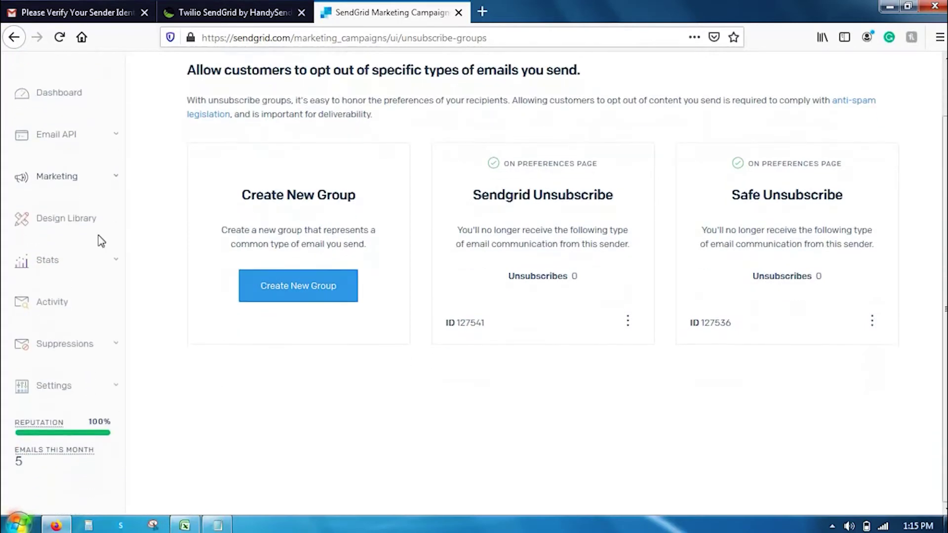
pyautogui.click(72, 387)
pyautogui.scroll(-3, 73, 390)
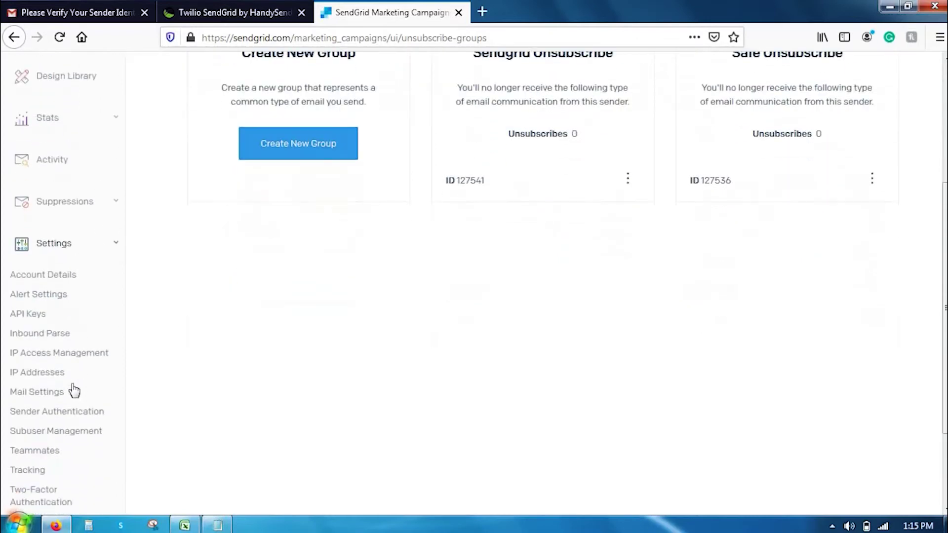
pyautogui.click(61, 418)
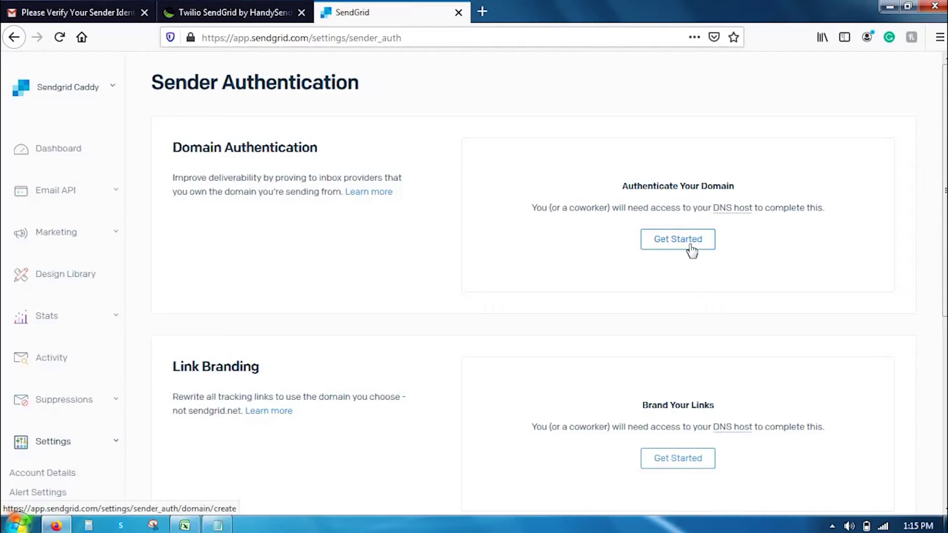
pyautogui.click(691, 251)
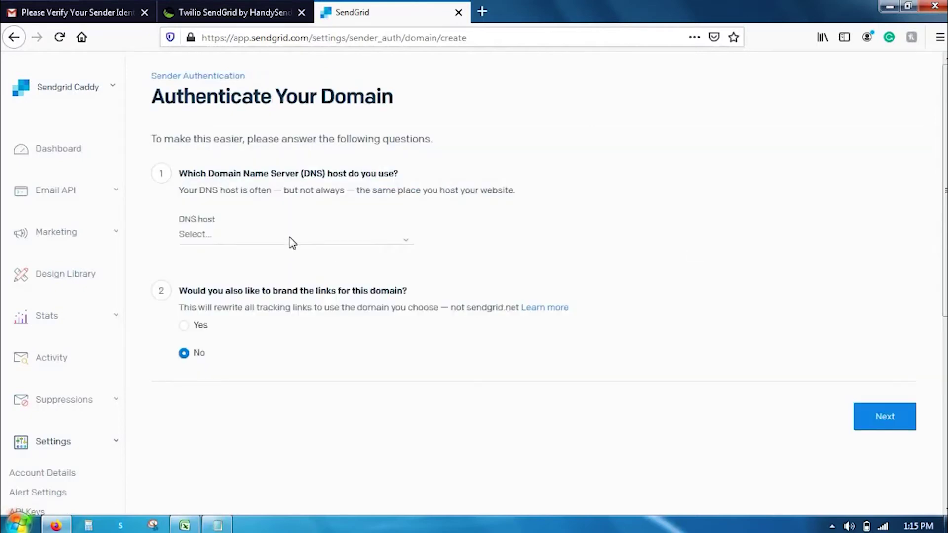
# Choose GoDaddy as the DNS host and turn on link branding for the domain
pyautogui.click(255, 242)
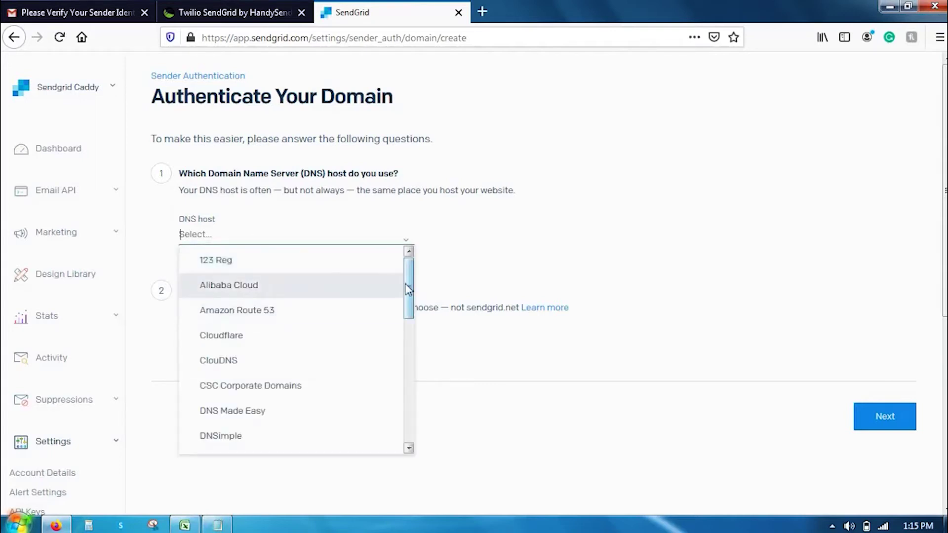
pyautogui.moveTo(410, 291); pyautogui.dragTo(413, 346)
pyautogui.click(224, 399)
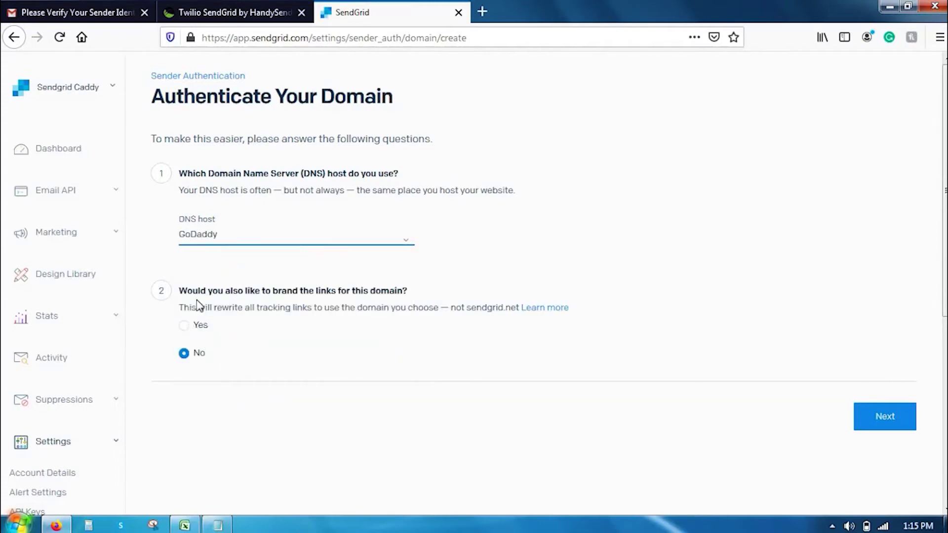
pyautogui.click(185, 327)
pyautogui.click(893, 419)
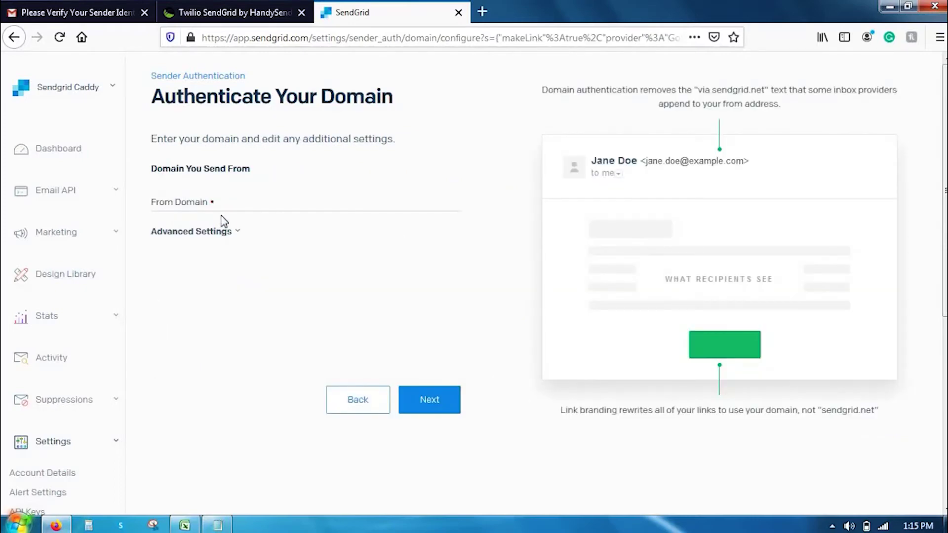
# Enter sendgrid.com as the From Domain and continue to the DNS records
pyautogui.click(224, 202)
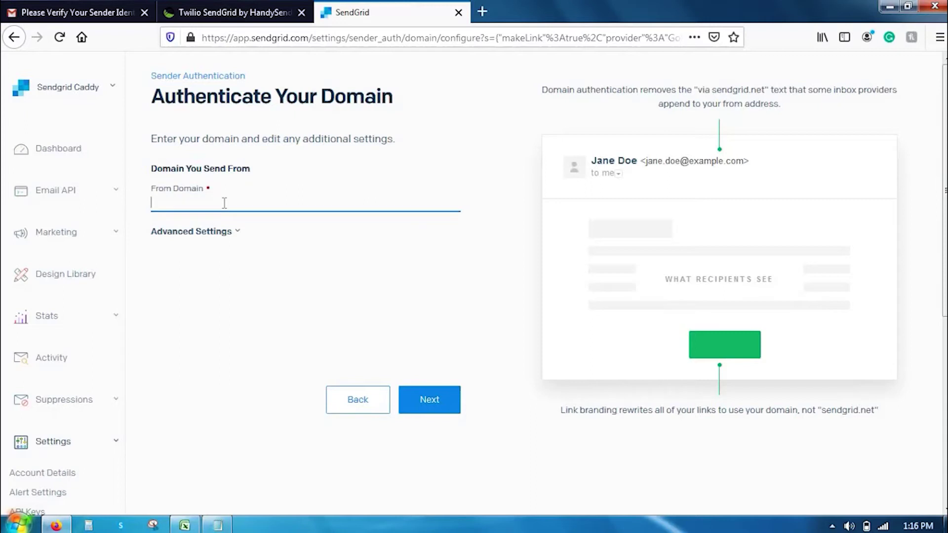
pyautogui.write('sendgri')
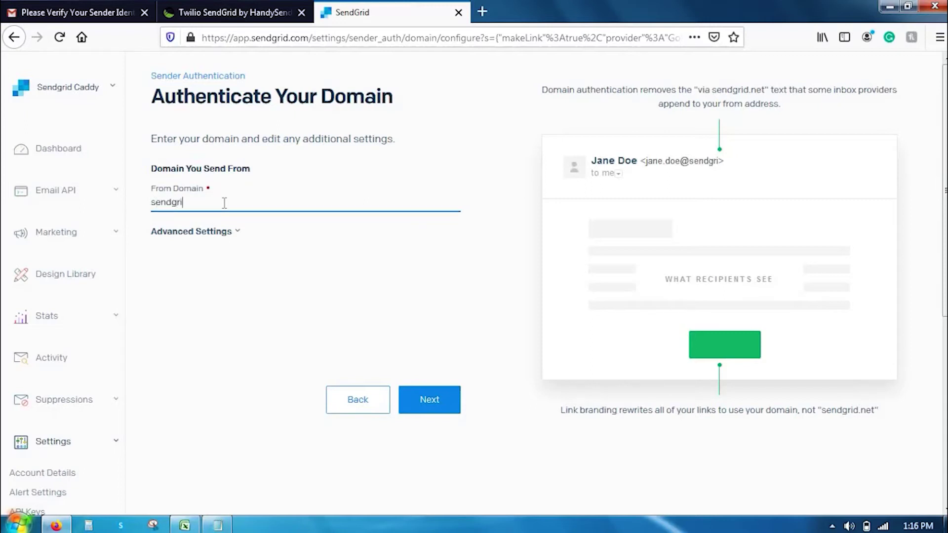
pyautogui.write('d.com')
pyautogui.click(436, 399)
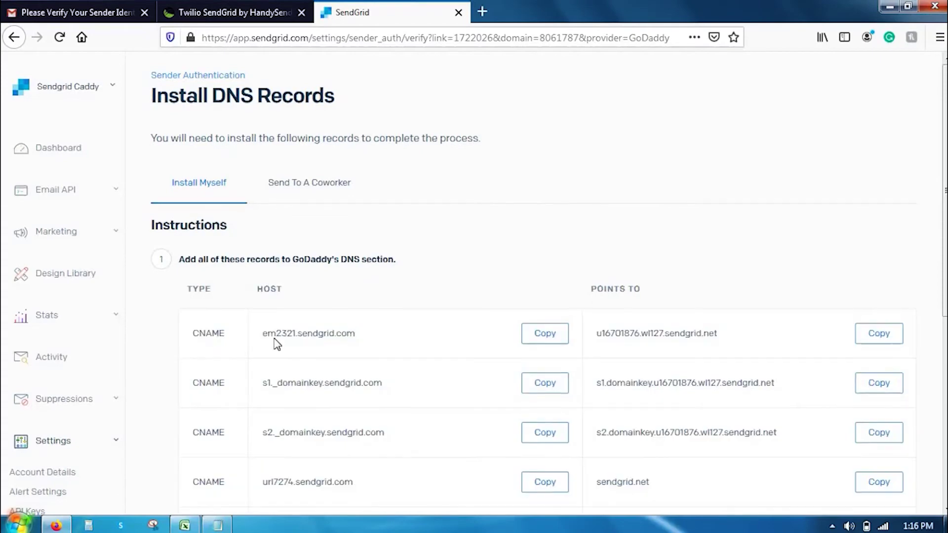
# Copy the DNS records, confirm they were added, verify, and return to Sender Authentication
pyautogui.scroll(-3, 488, 202)
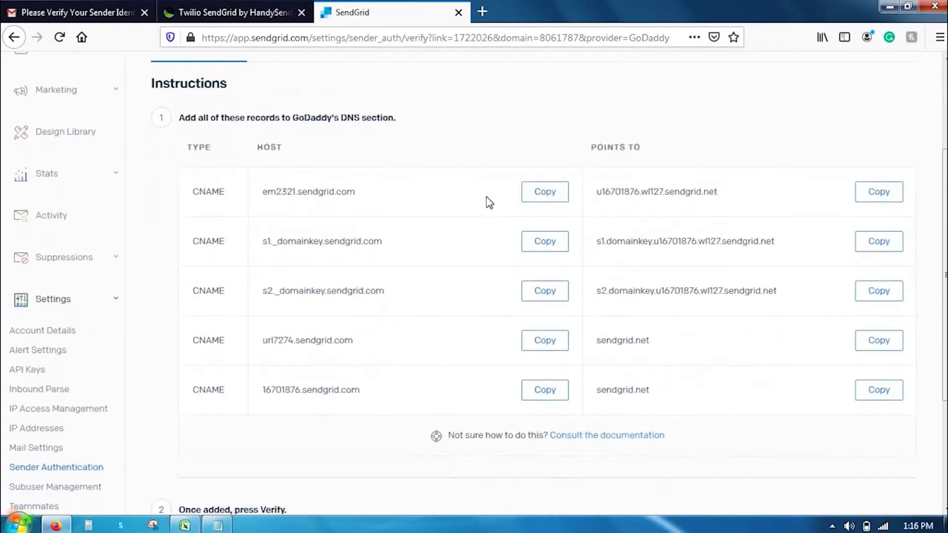
pyautogui.click(538, 395)
pyautogui.scroll(-3, 538, 397)
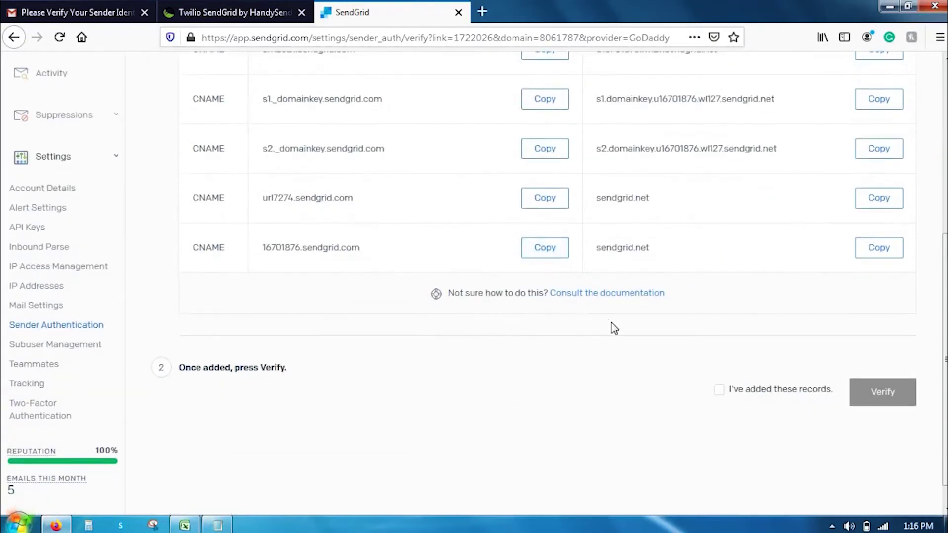
pyautogui.click(739, 399)
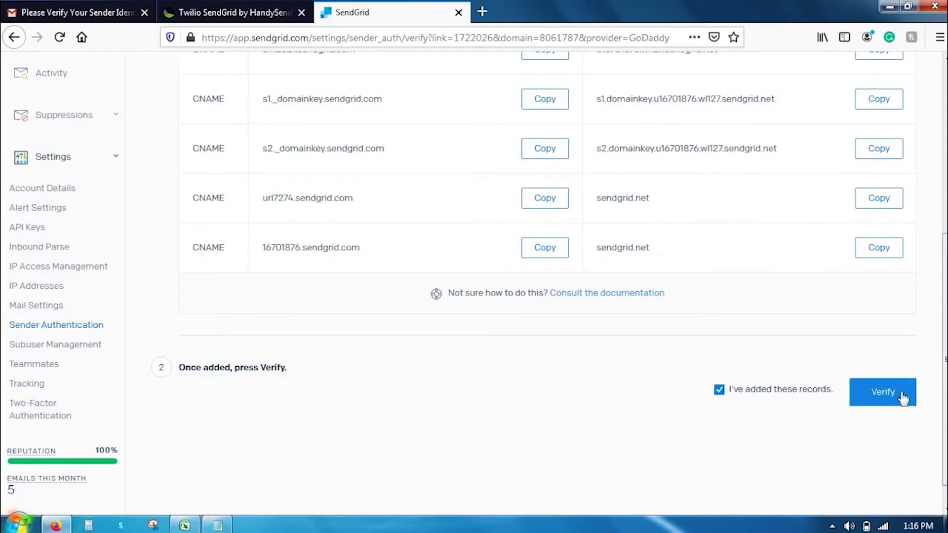
pyautogui.click(883, 392)
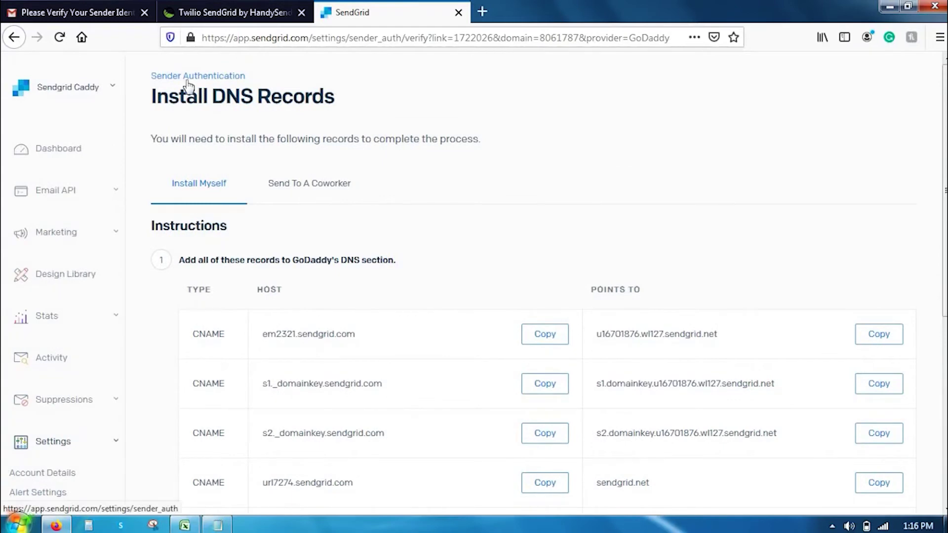
pyautogui.click(187, 79)
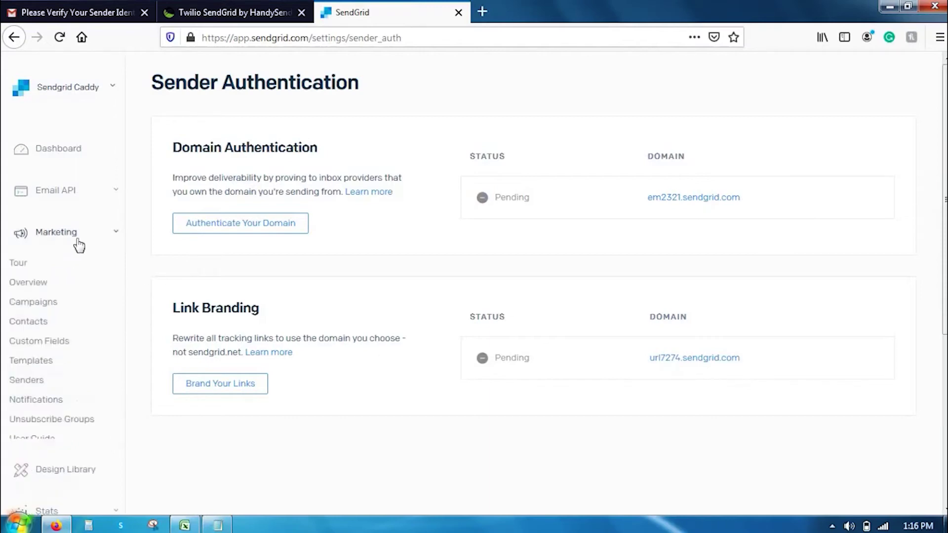
# Create a campaign from the SendGrid Holiday Trip template and open it in the Design Editor
pyautogui.click(43, 306)
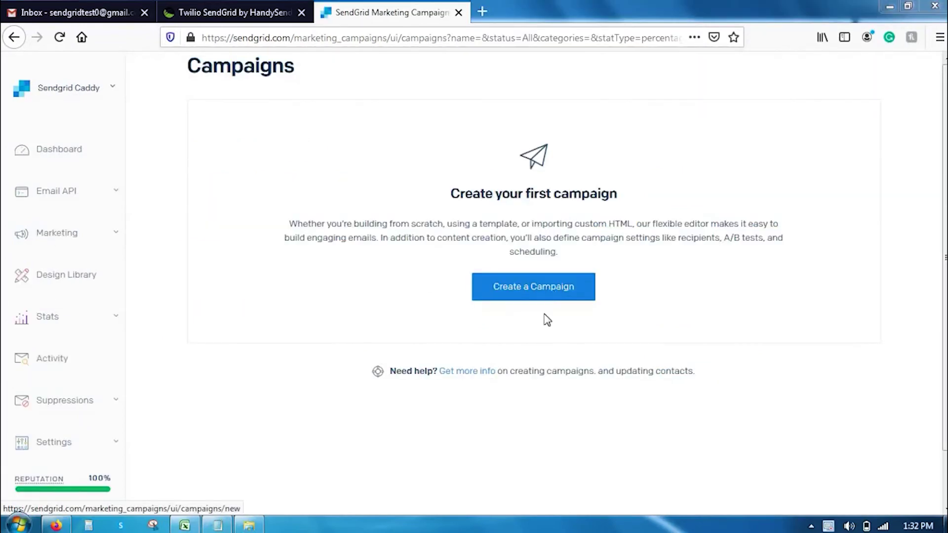
pyautogui.click(540, 291)
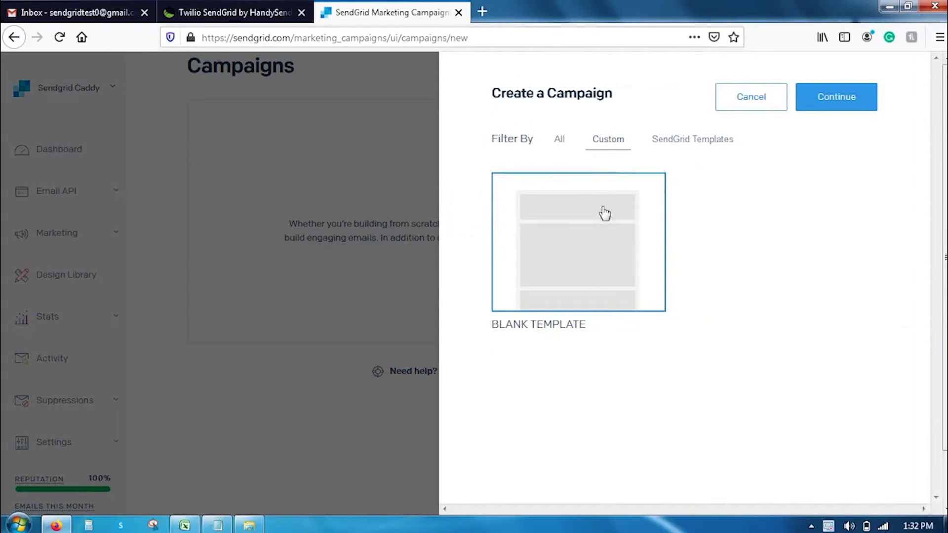
pyautogui.click(667, 149)
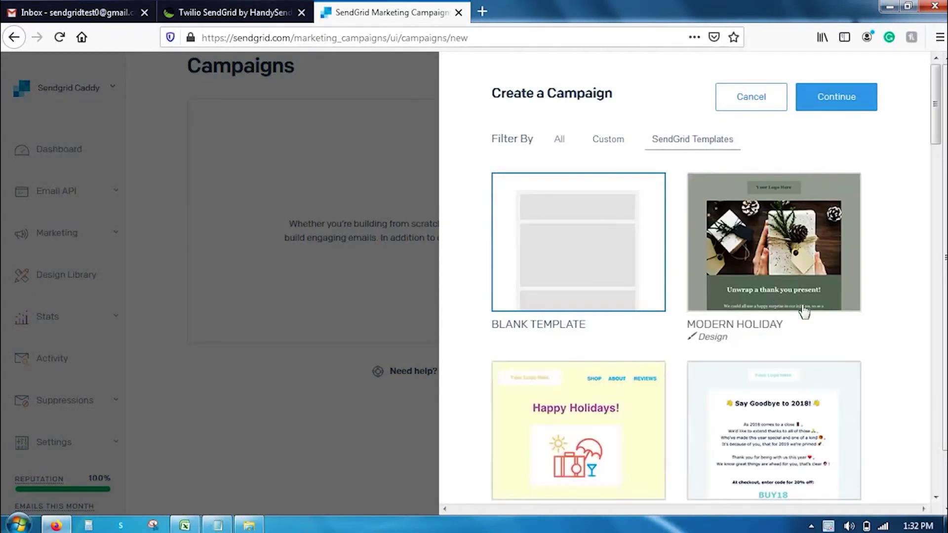
pyautogui.scroll(-3, 804, 310)
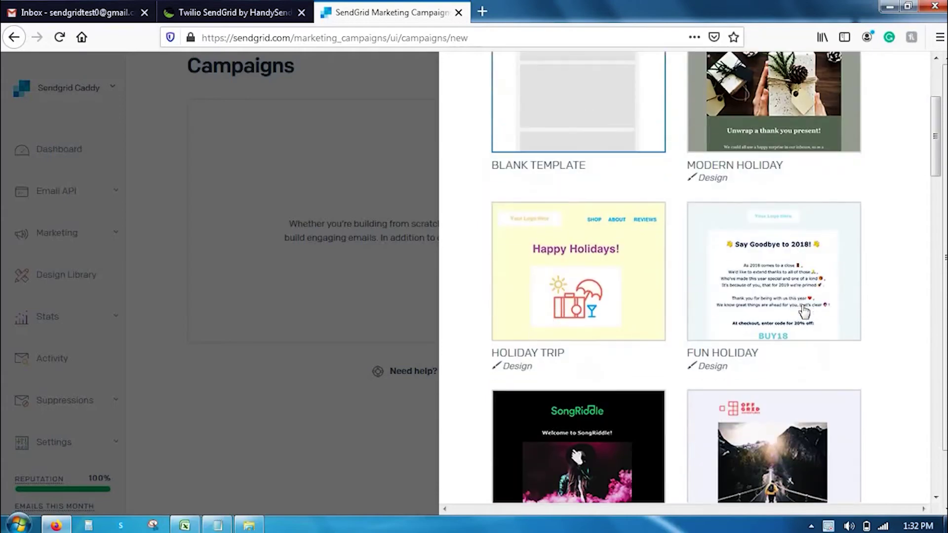
pyautogui.click(622, 308)
pyautogui.scroll(3, 765, 380)
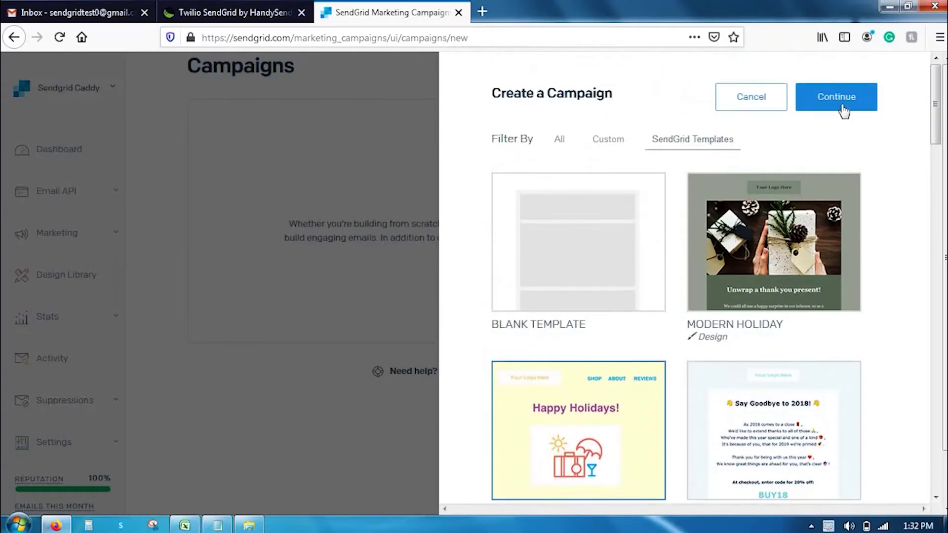
pyautogui.click(843, 112)
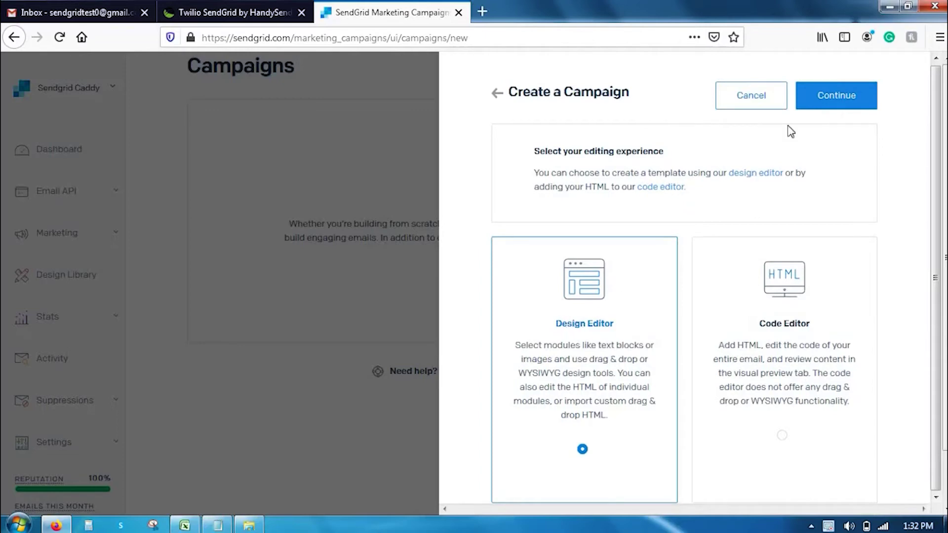
pyautogui.click(830, 97)
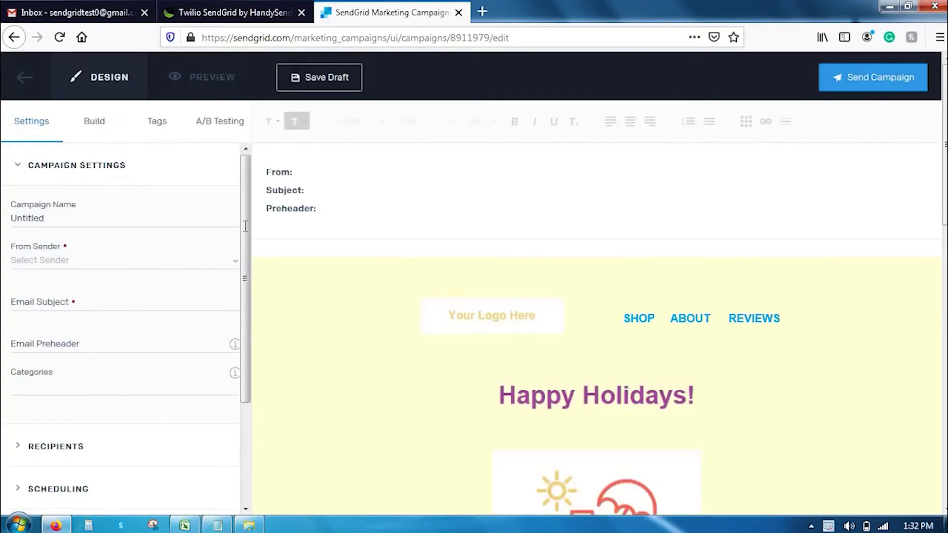
# Drag a Button module onto the email above the Happy Holidays! heading
pyautogui.click(98, 137)
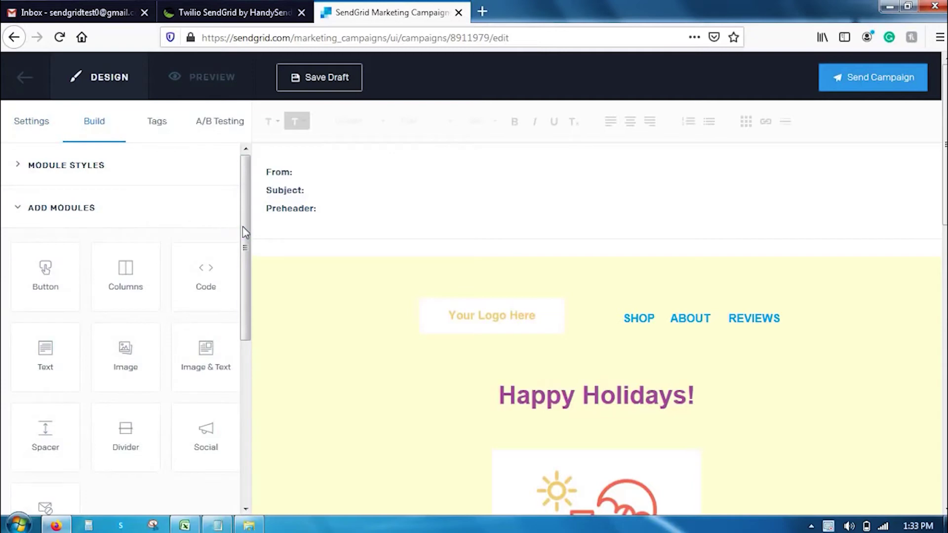
pyautogui.scroll(-1, 249, 259)
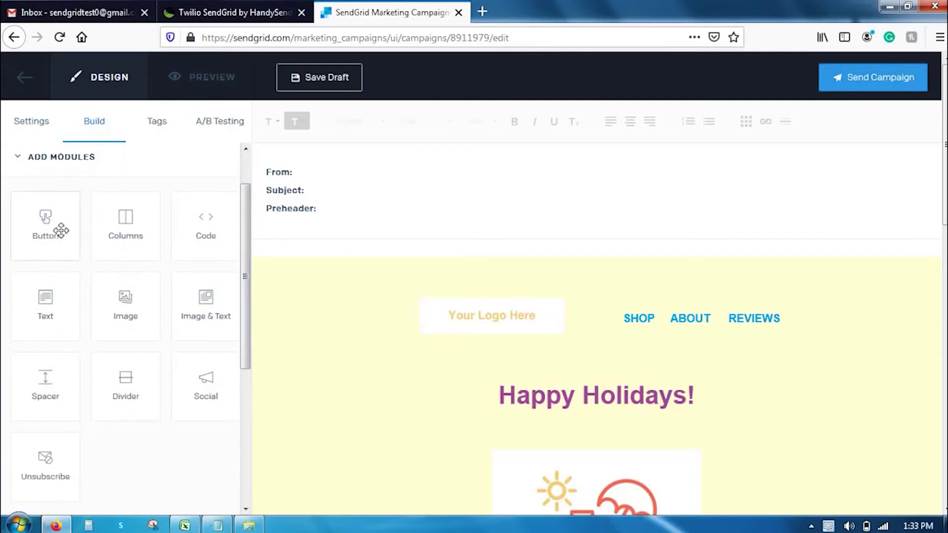
pyautogui.scroll(-3, 369, 293)
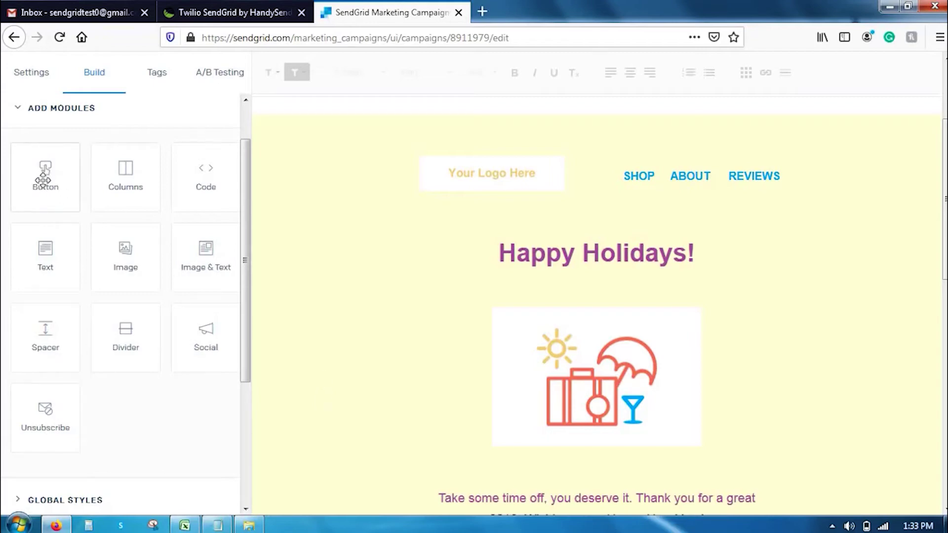
pyautogui.moveTo(43, 181); pyautogui.dragTo(564, 248)
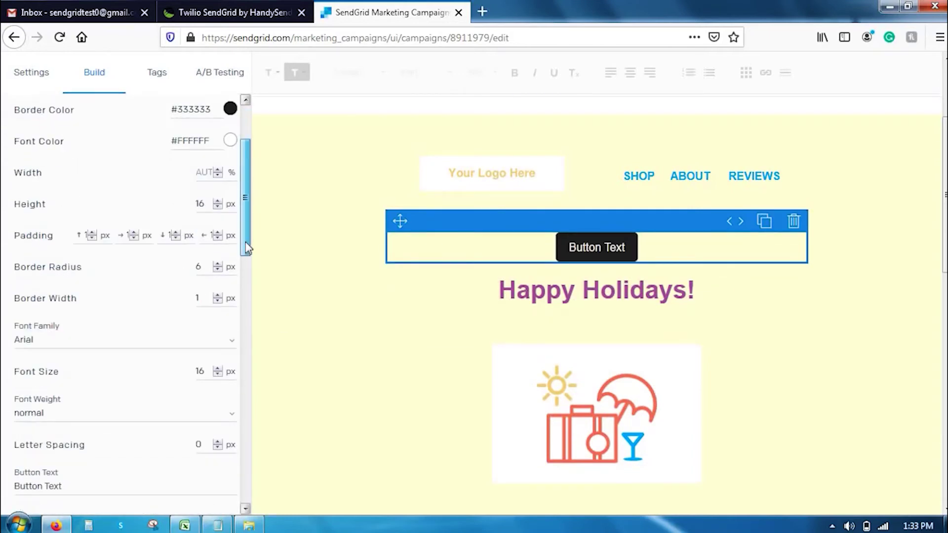
pyautogui.scroll(-2, 246, 229)
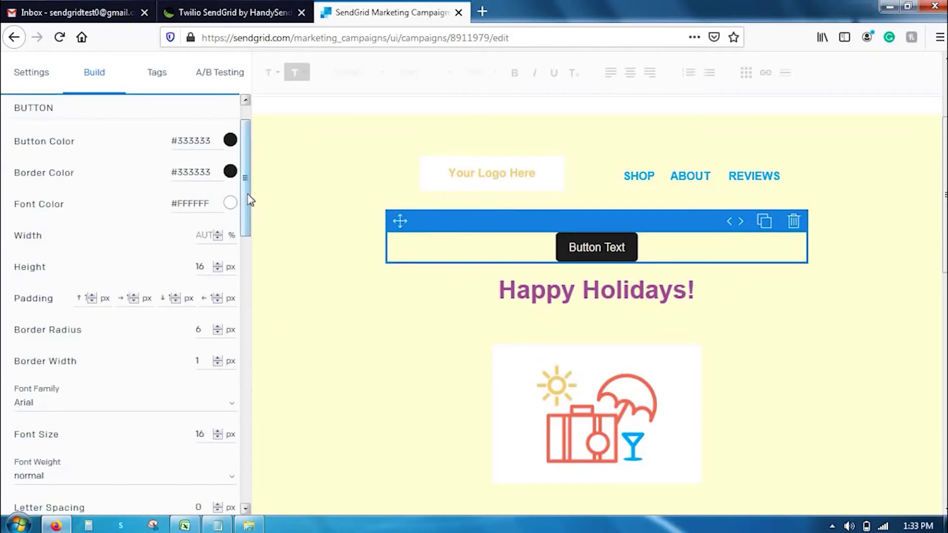
pyautogui.moveTo(247, 202); pyautogui.dragTo(237, 182)
pyautogui.scroll(-7, 183, 227)
pyautogui.click(20, 82)
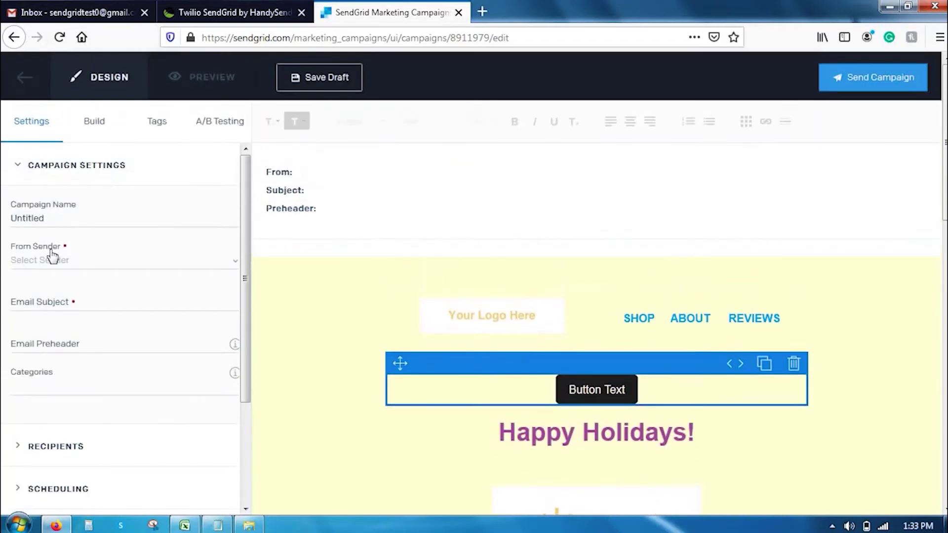
# Rename the campaign to 'SUmmer Holidays' and choose the Sendgrid sender
pyautogui.doubleClick(57, 222)
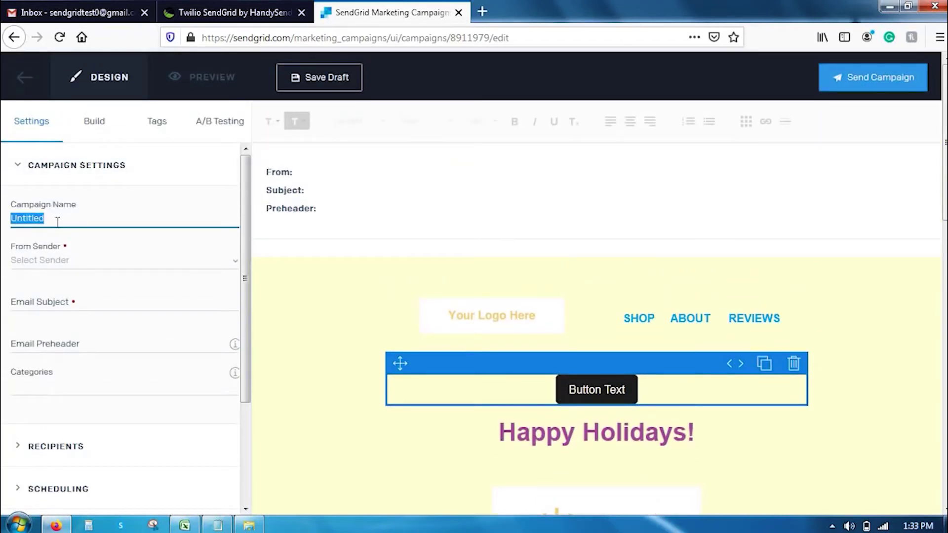
pyautogui.write('SUmmer Holidays')
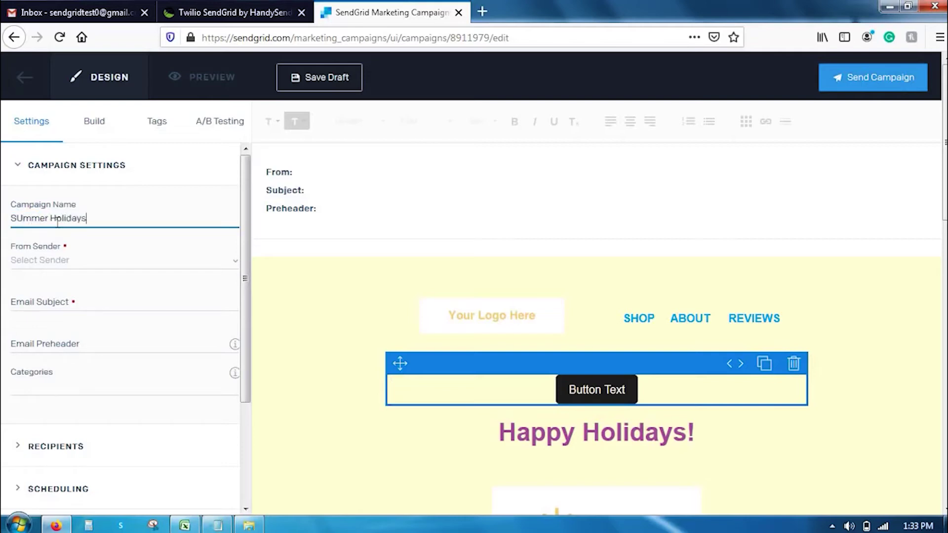
pyautogui.click(52, 264)
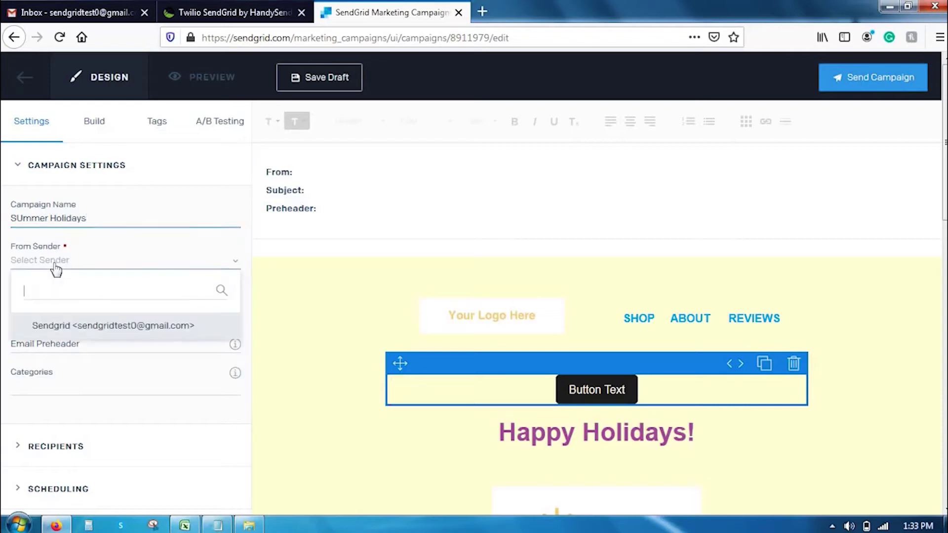
pyautogui.click(75, 327)
# Set subject 'Happy Holidays' and preheader 'Enjoy your summer holidays with us'
pyautogui.click(90, 303)
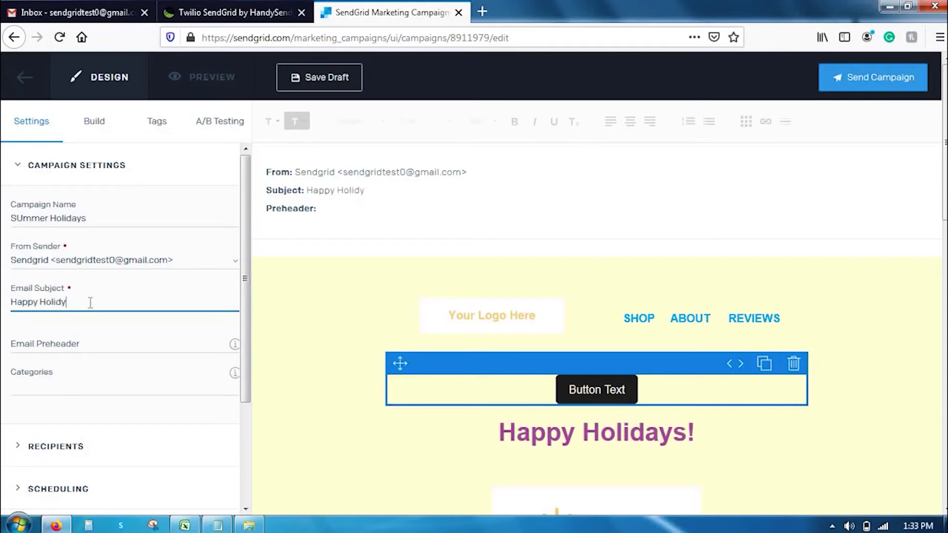
pyautogui.click(87, 348)
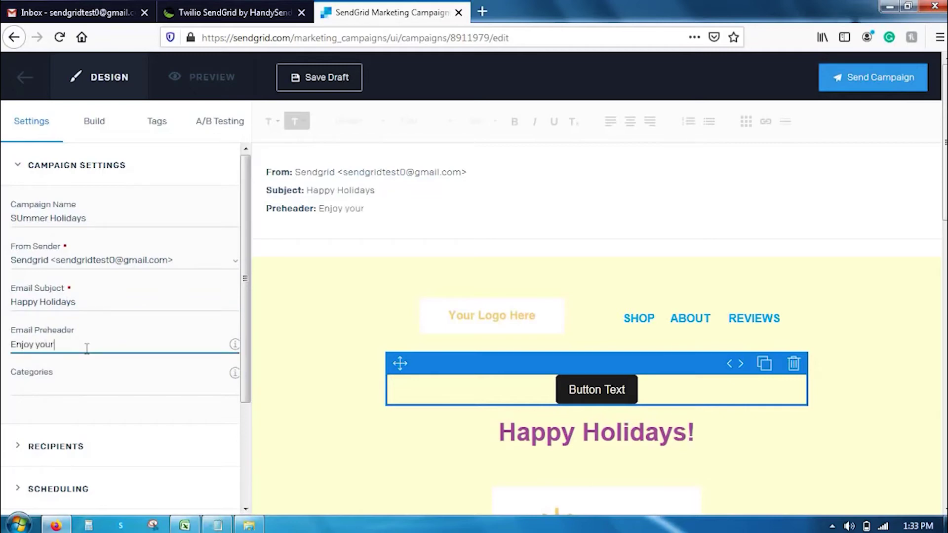
pyautogui.write('Enjoy your summer holidays with us')
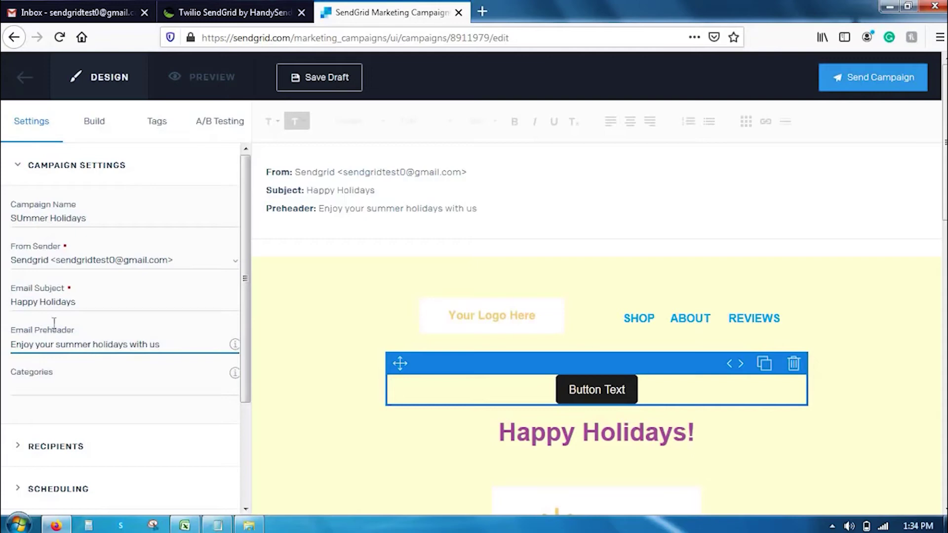
# Set the campaign recipients to All Contacts (4)
pyautogui.scroll(-3, 90, 283)
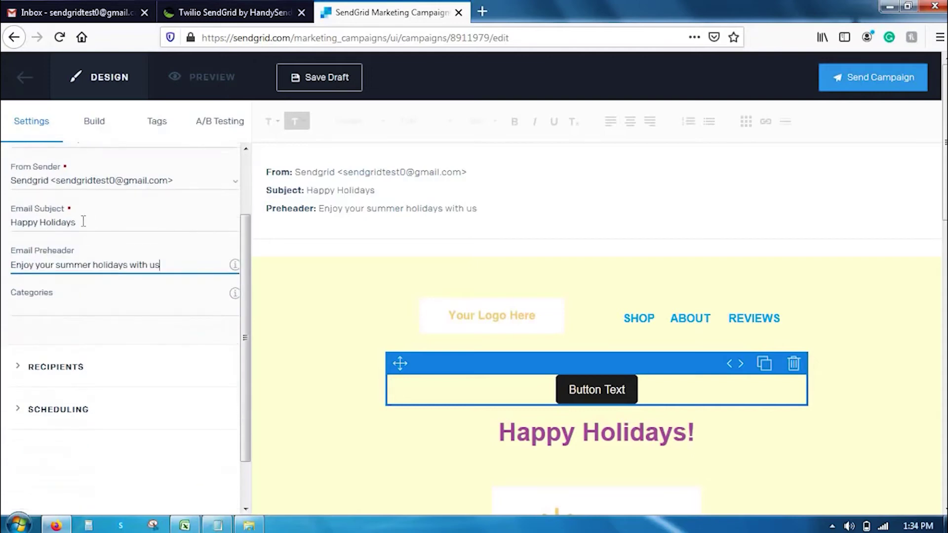
pyautogui.click(79, 369)
pyautogui.scroll(-3, 59, 336)
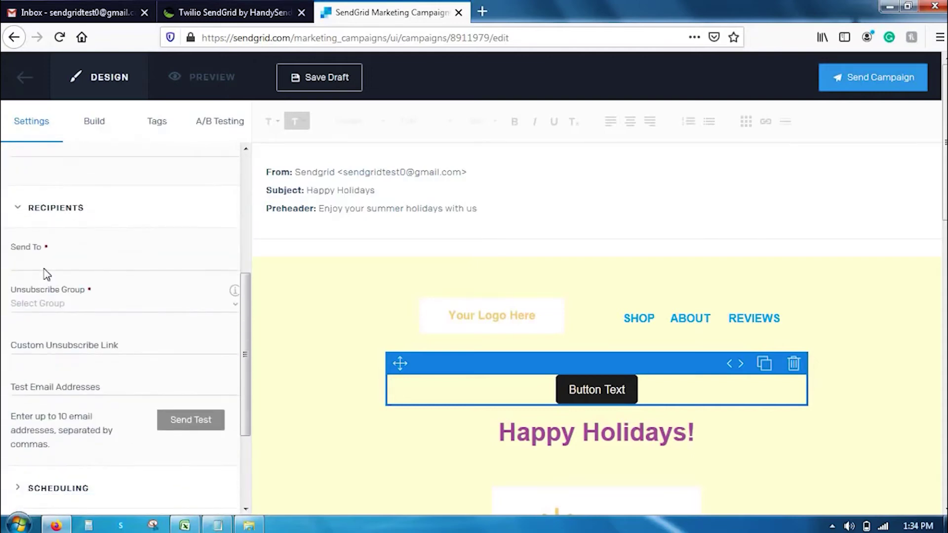
pyautogui.click(47, 266)
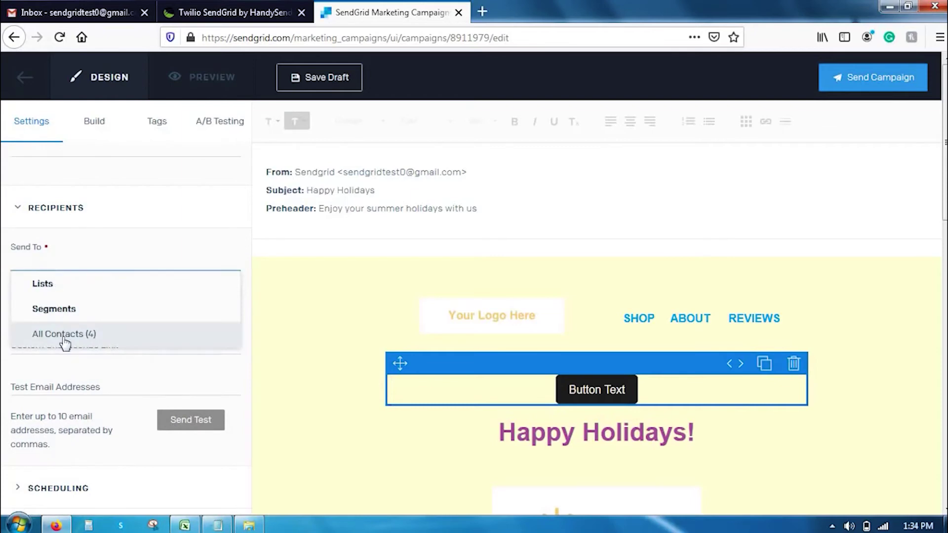
pyautogui.click(63, 334)
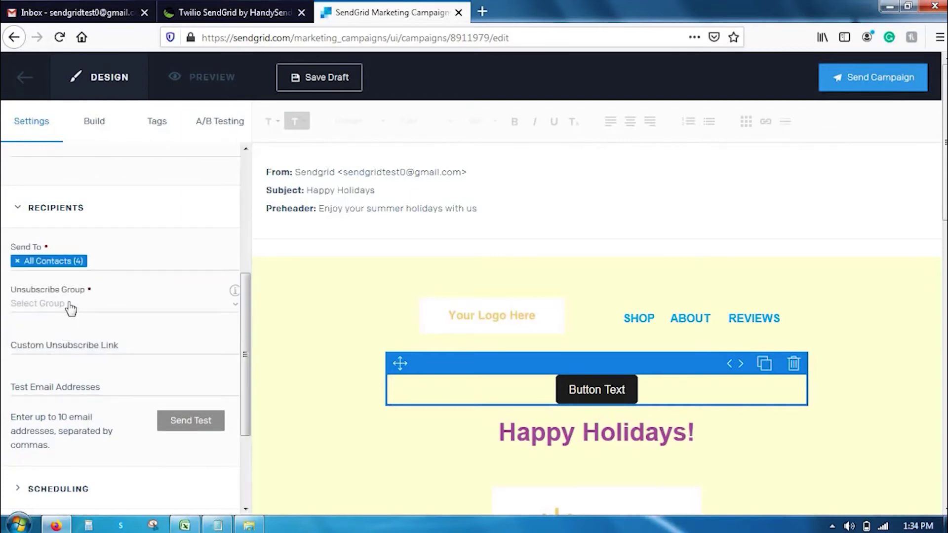
# Choose Sendgrid Unsubscribe as the campaign's unsubscribe group
pyautogui.click(69, 303)
pyautogui.click(83, 418)
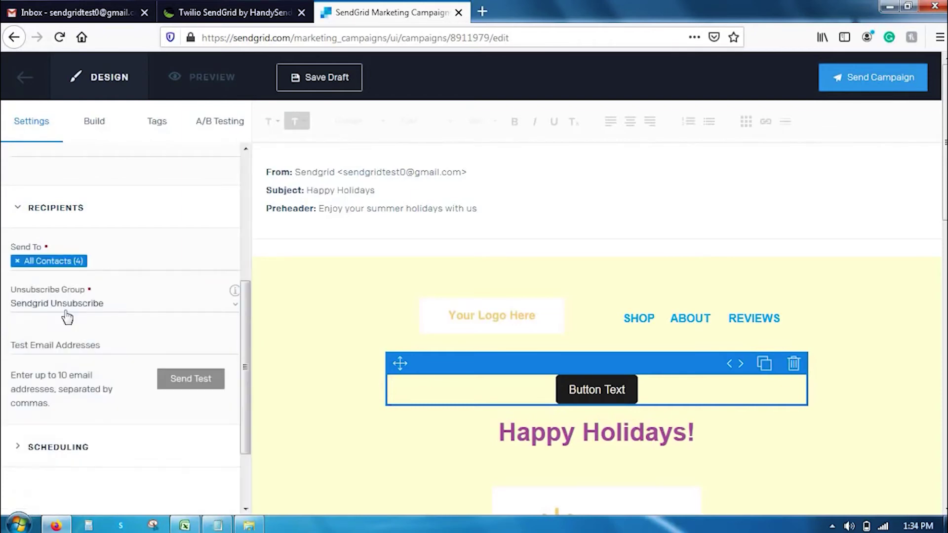
pyautogui.scroll(-2, 66, 314)
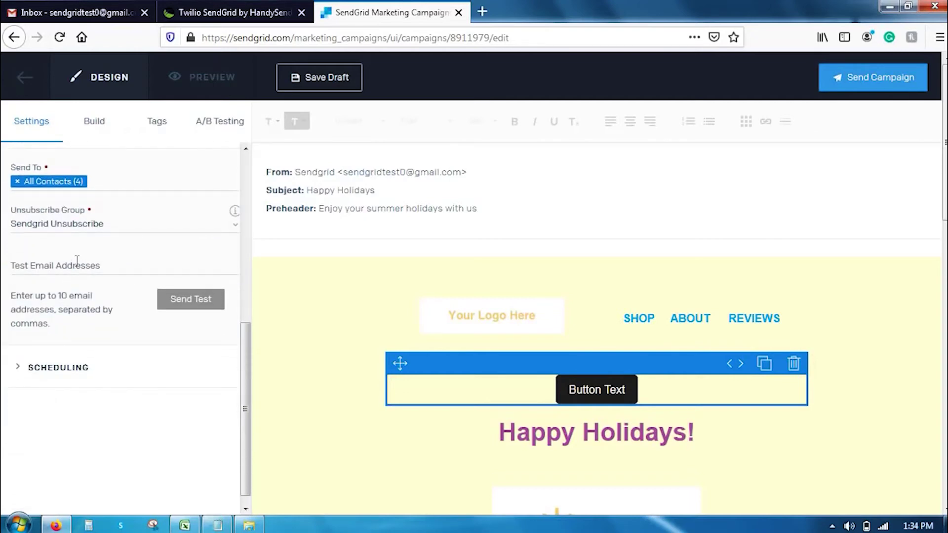
pyautogui.click(40, 268)
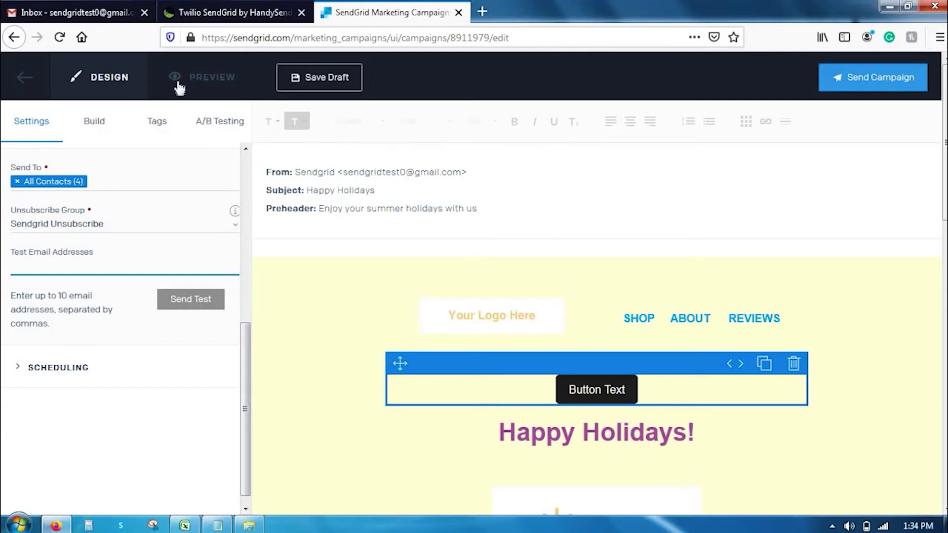
# Preview the rendered Happy Holidays email and scroll through the desktop view
pyautogui.click(177, 83)
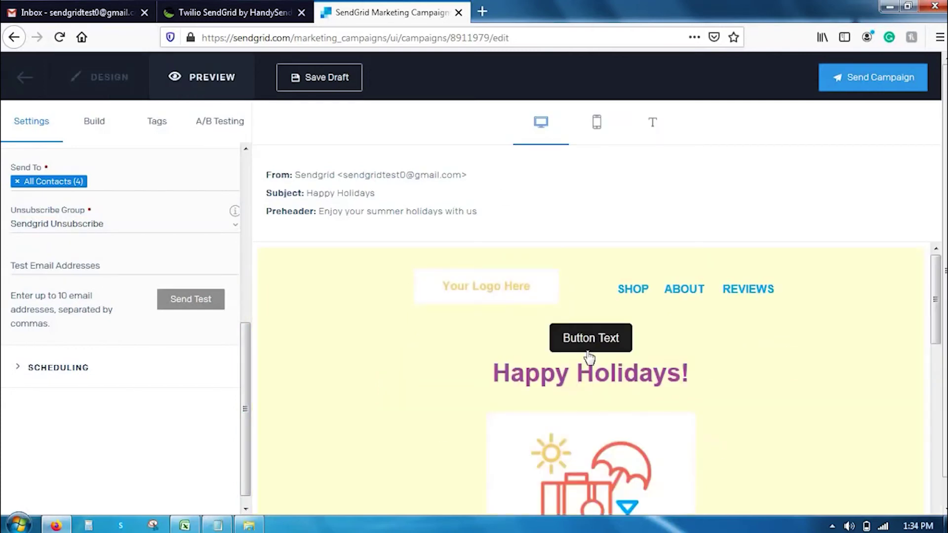
pyautogui.scroll(-3, 587, 356)
pyautogui.scroll(-2, 587, 356)
pyautogui.scroll(5, 588, 356)
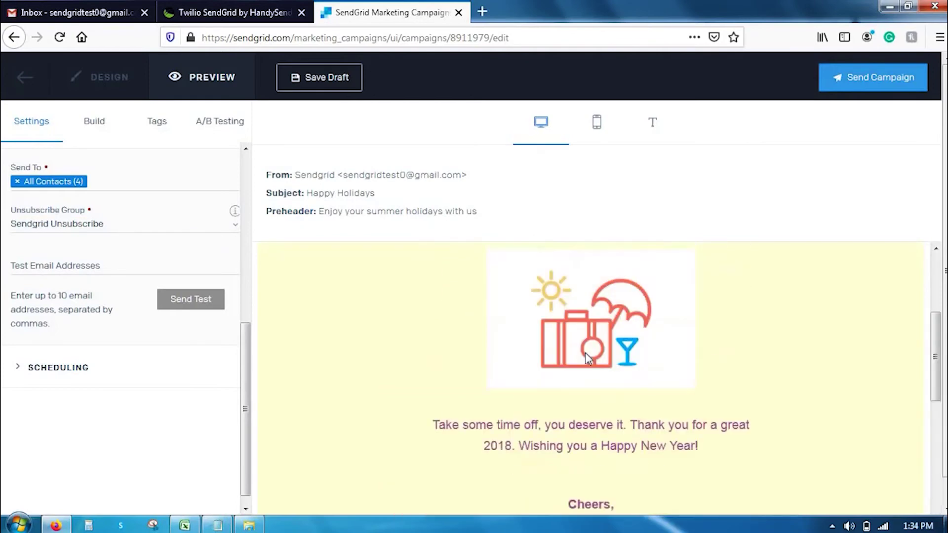
# Switch the preview to the mobile layout and scroll through the email
pyautogui.click(597, 124)
pyautogui.scroll(-4, 551, 439)
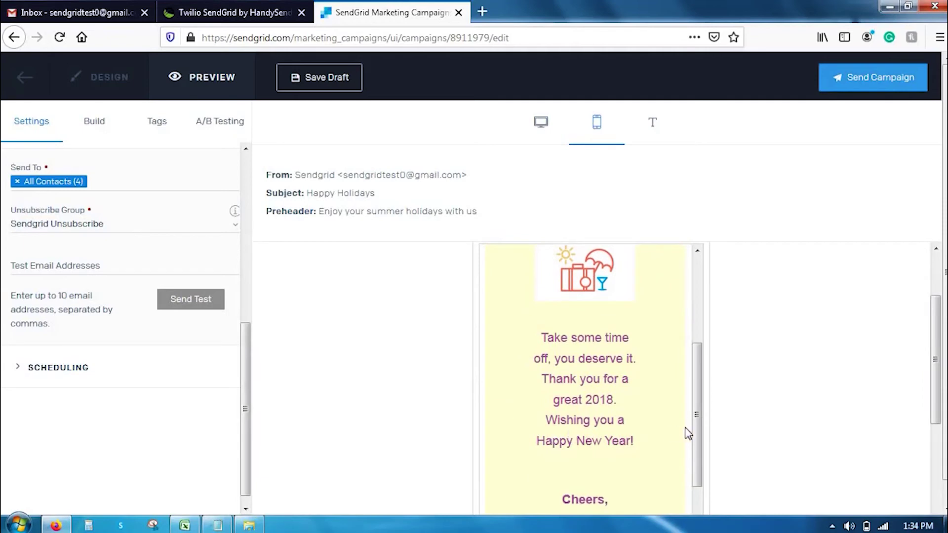
pyautogui.scroll(-4, 643, 434)
pyautogui.scroll(6, 646, 434)
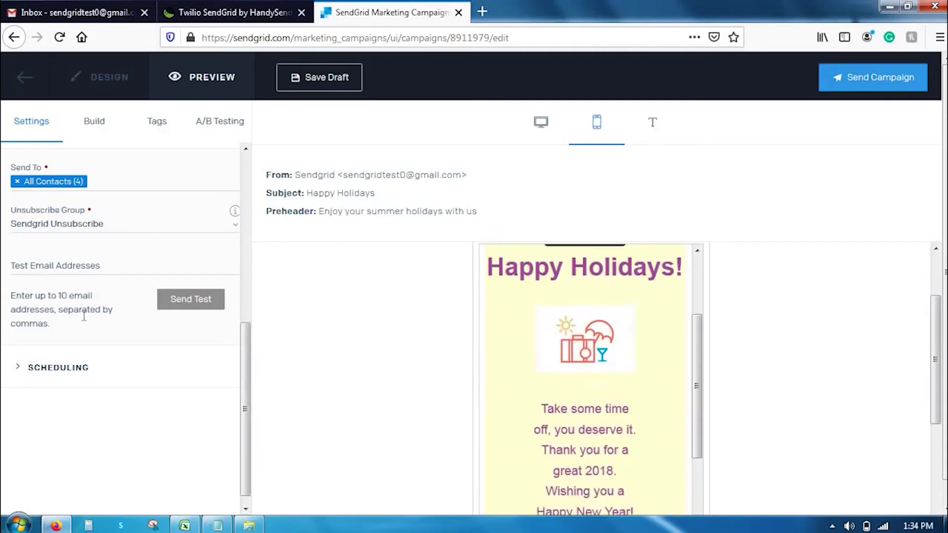
pyautogui.moveTo(243, 377); pyautogui.dragTo(250, 338)
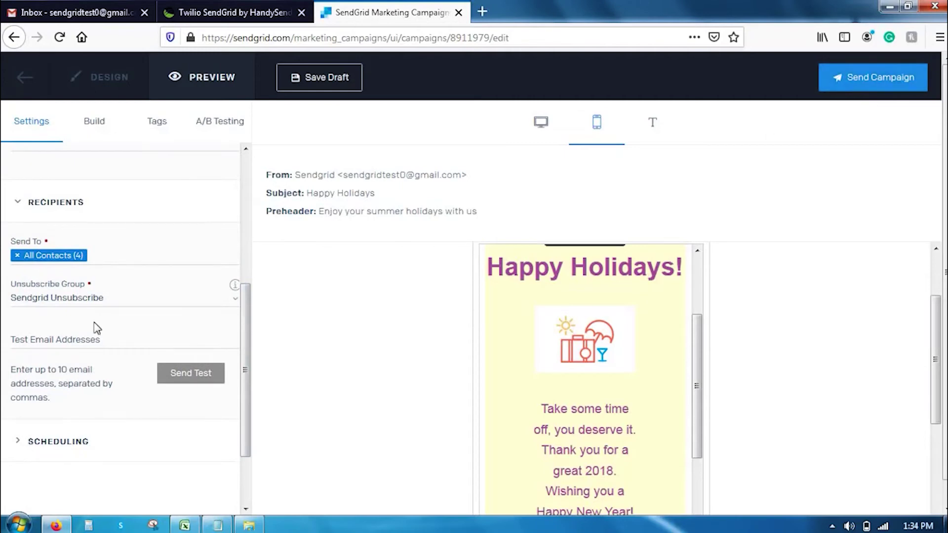
# In Scheduling, toggle Send Immediately off and back on, leaving the campaign sending immediately
pyautogui.scroll(-1, 247, 350)
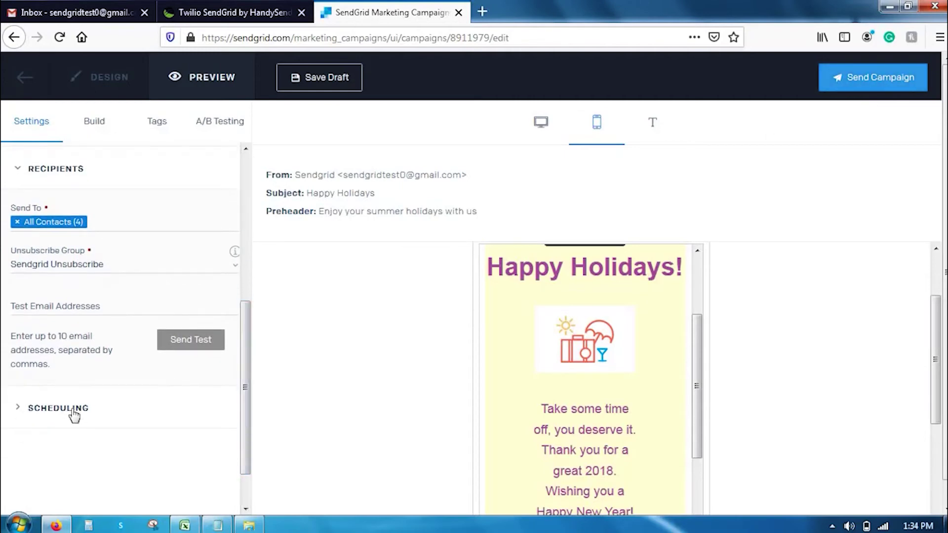
pyautogui.click(74, 410)
pyautogui.scroll(-3, 178, 406)
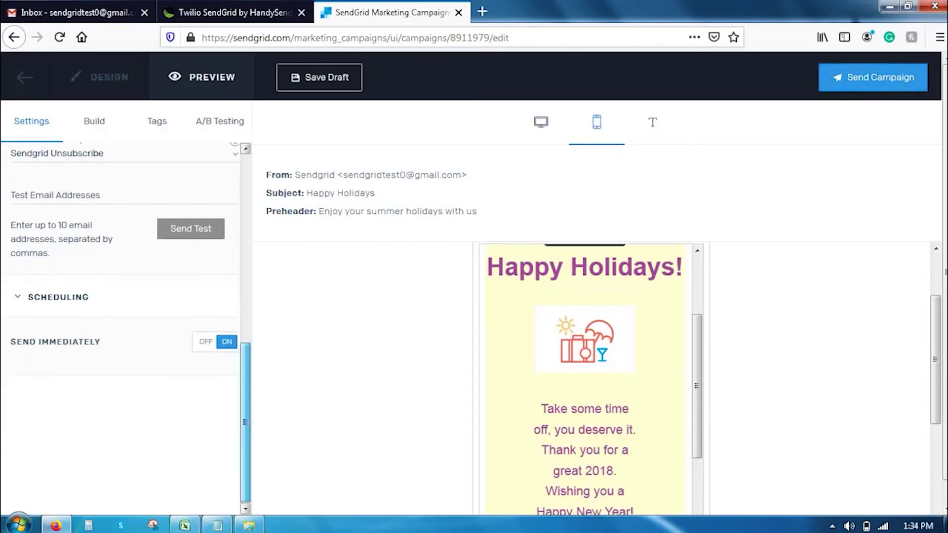
pyautogui.click(205, 341)
pyautogui.scroll(-2, 52, 307)
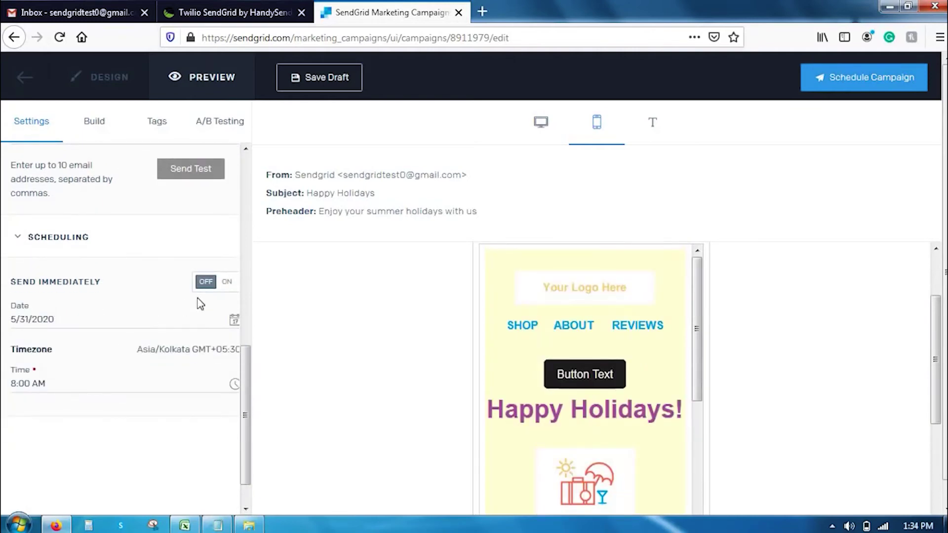
pyautogui.click(230, 291)
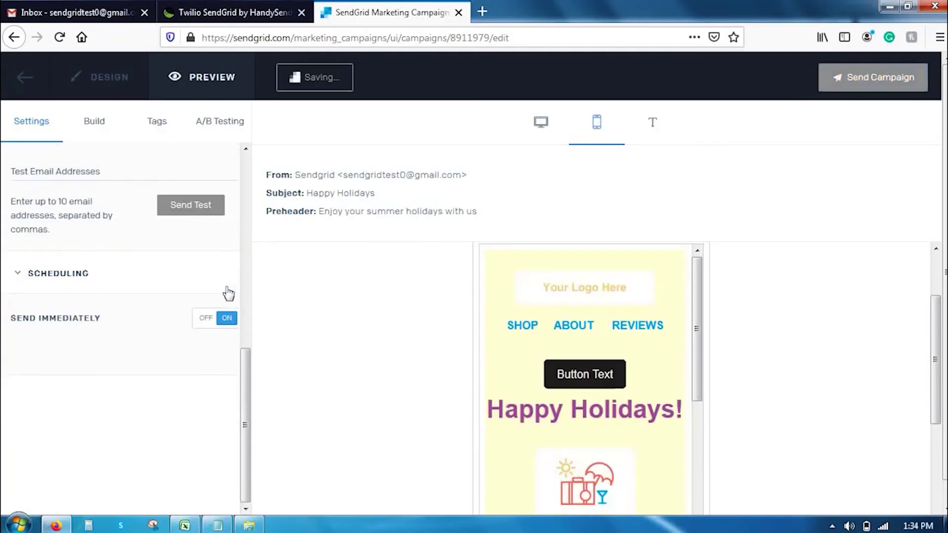
pyautogui.click(89, 290)
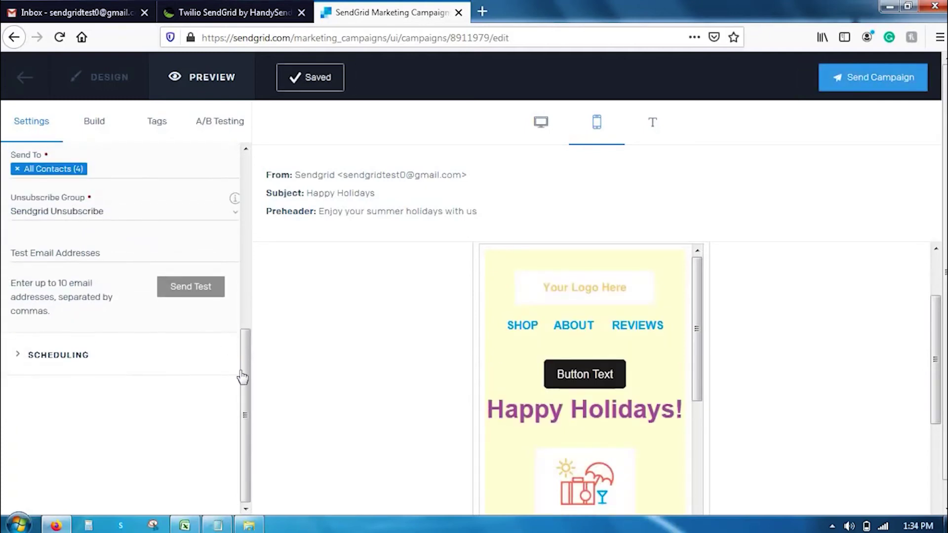
pyautogui.scroll(8, 243, 376)
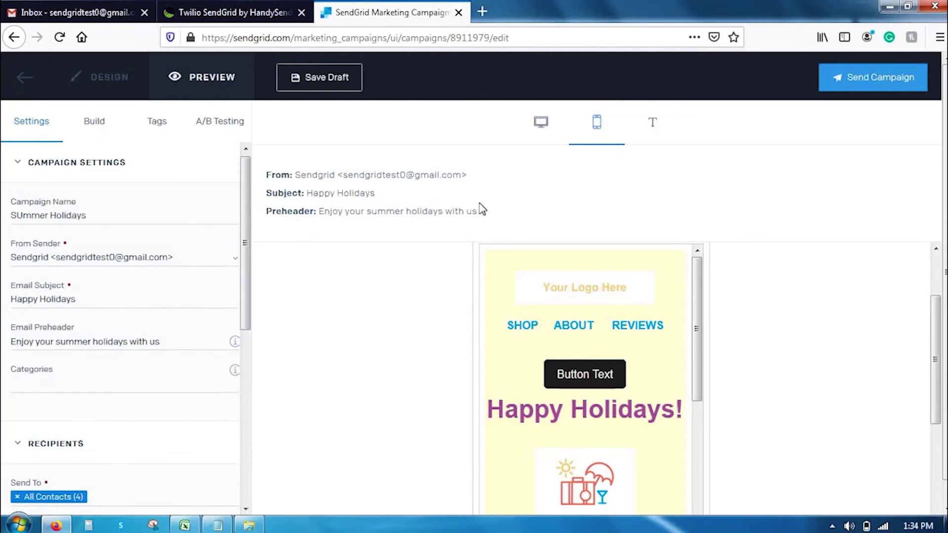
# Send the Sumer Holidays campaign to All Contacts, confirming in the Almost there! dialog
pyautogui.click(847, 90)
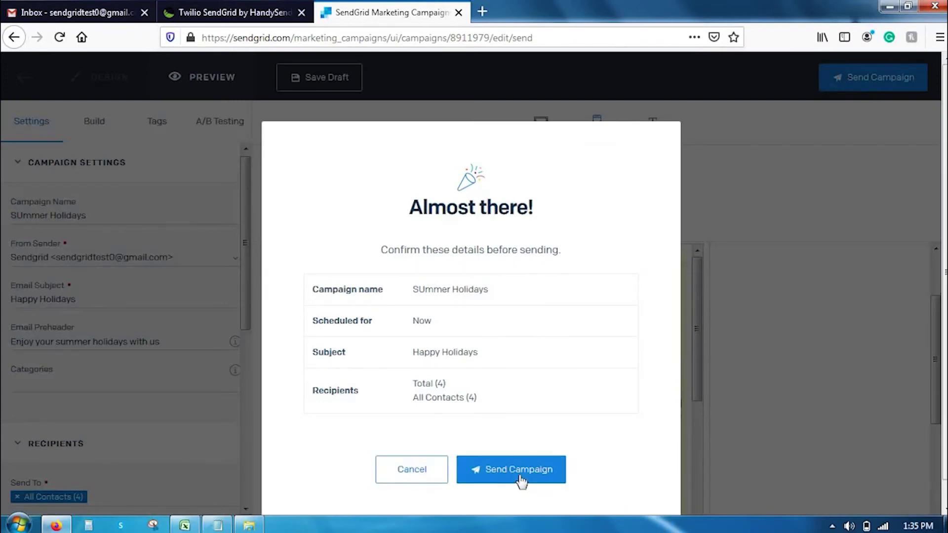
pyautogui.click(521, 482)
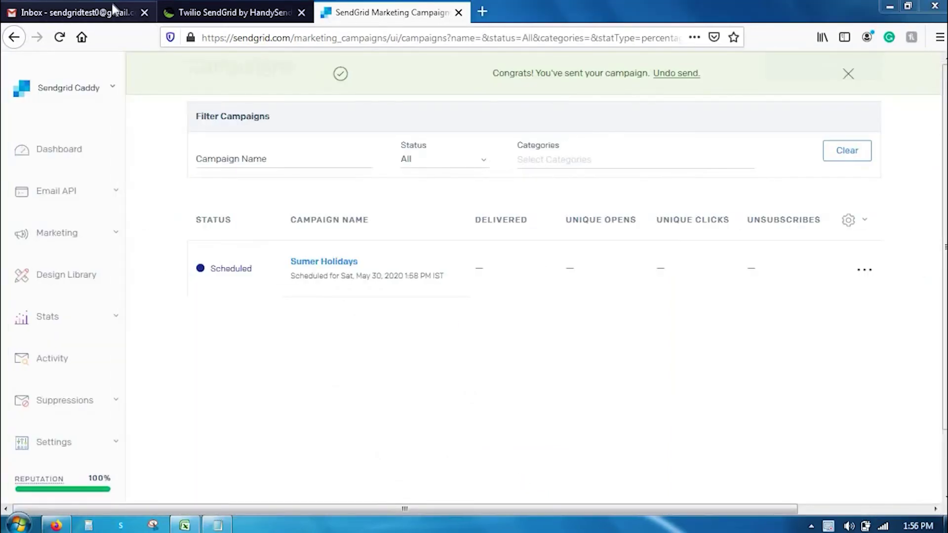
# Open the Test - Happy Holidays email in Gmail and review its sender and delivery details
pyautogui.click(116, 12)
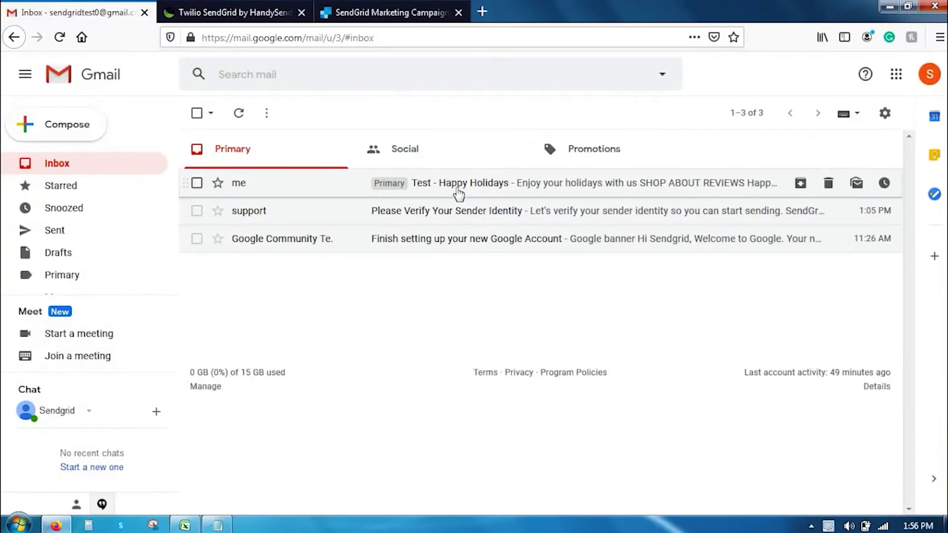
pyautogui.click(458, 192)
pyautogui.scroll(-3, 326, 226)
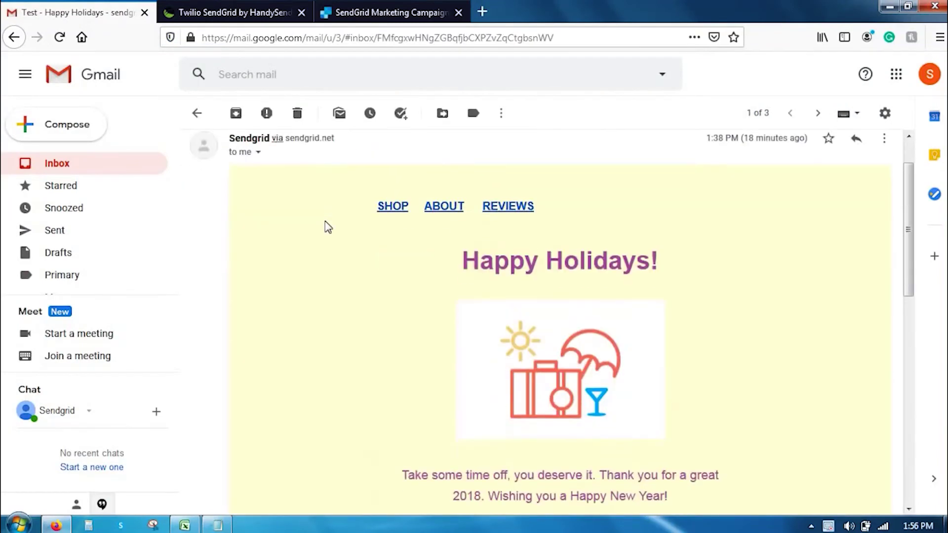
pyautogui.scroll(-5, 327, 228)
pyautogui.scroll(10, 330, 271)
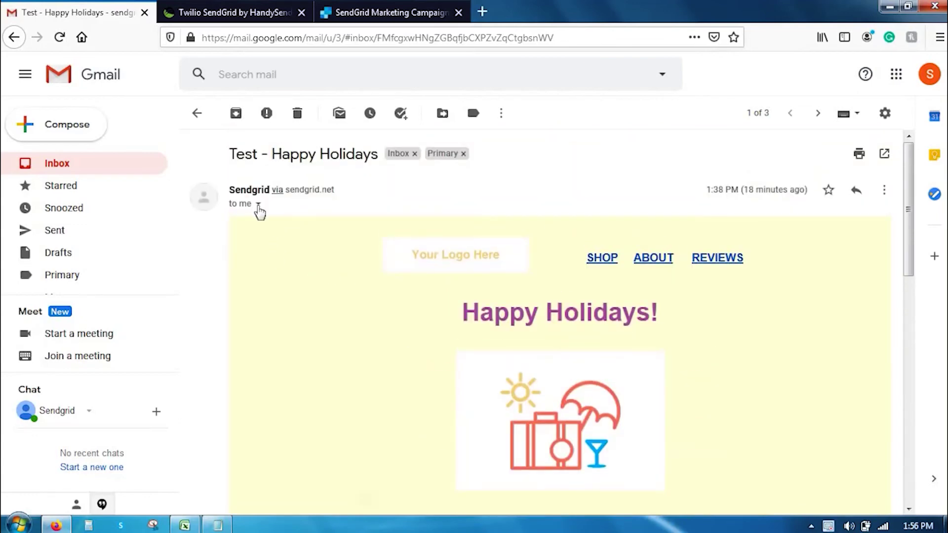
pyautogui.click(258, 204)
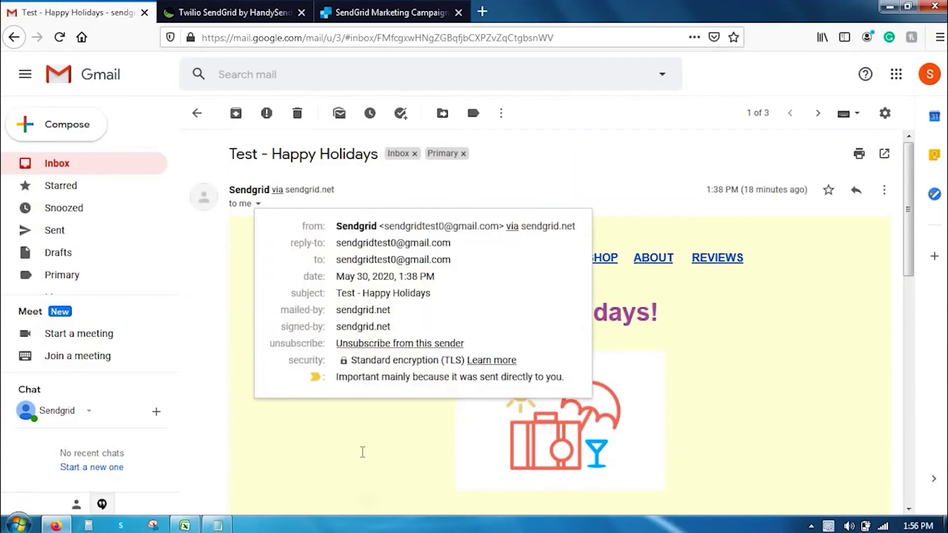
pyautogui.click(380, 442)
# Scroll the email to its footer, then return to the SendGrid Campaigns list
pyautogui.scroll(-10, 417, 334)
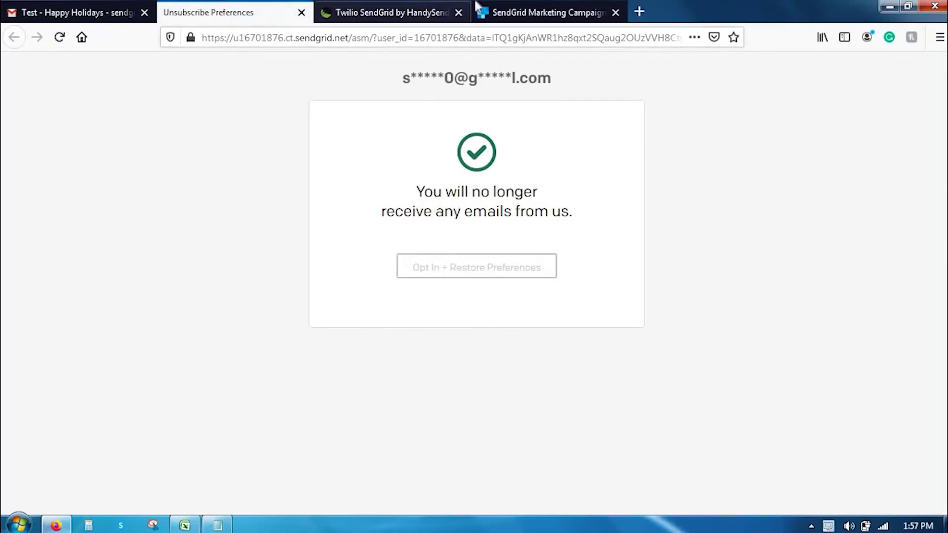
pyautogui.click(502, 8)
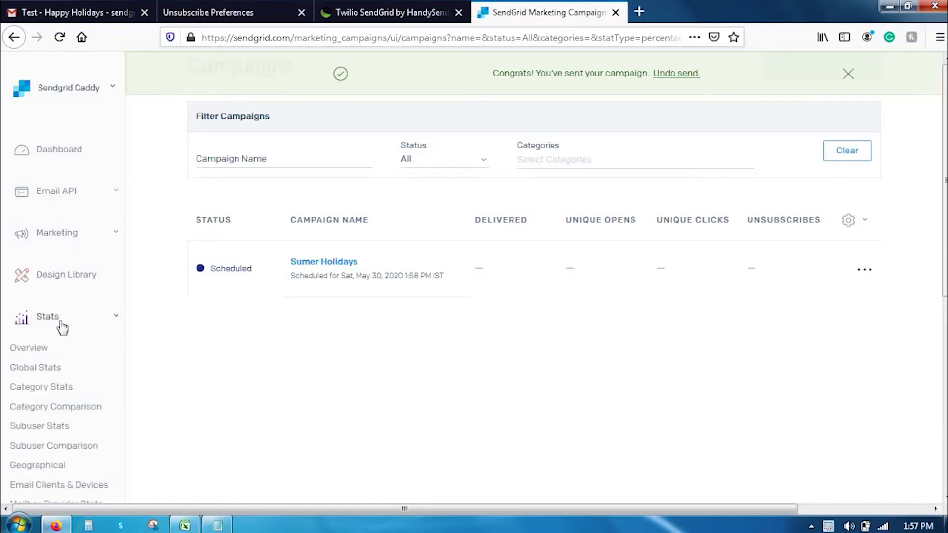
# Open Stats Overview showing 9 requests for Apr 30 – May 30 and check the charted metrics
pyautogui.click(53, 349)
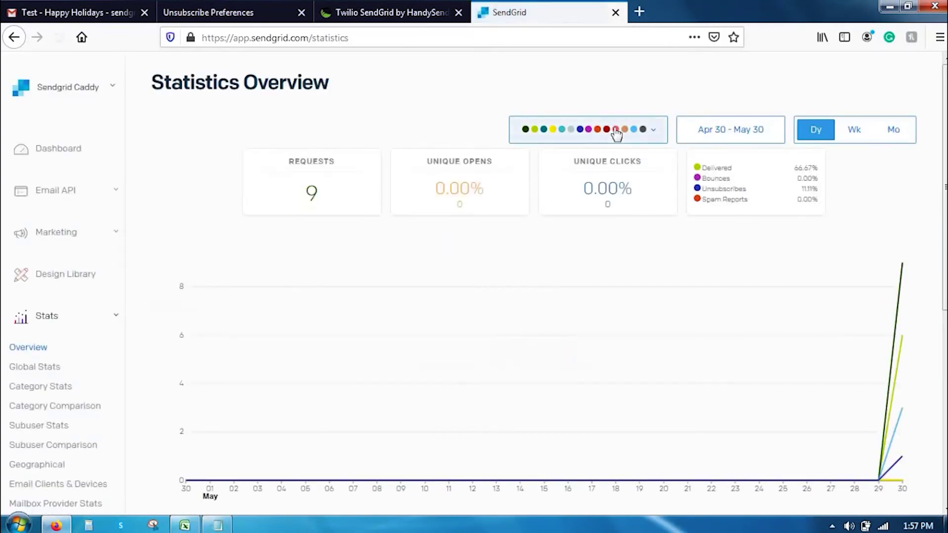
pyautogui.click(637, 133)
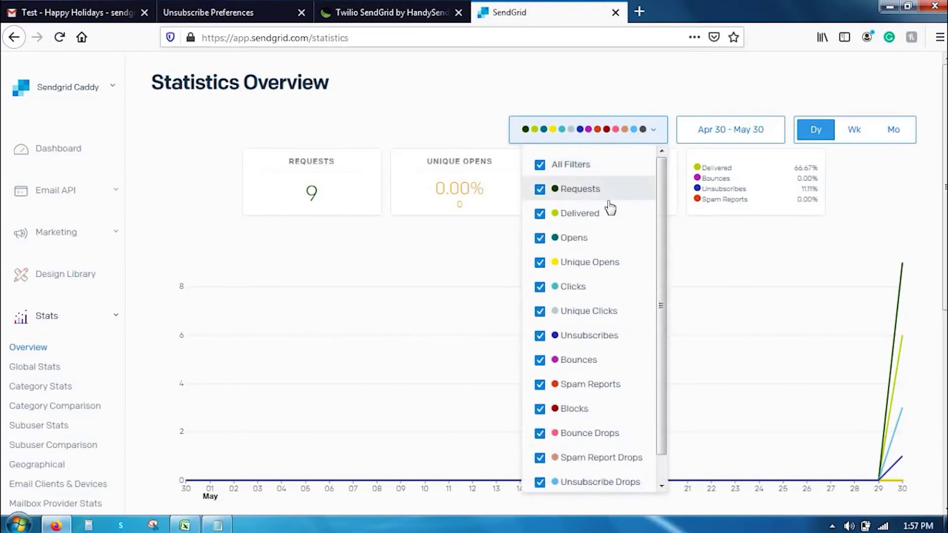
pyautogui.scroll(-1, 609, 237)
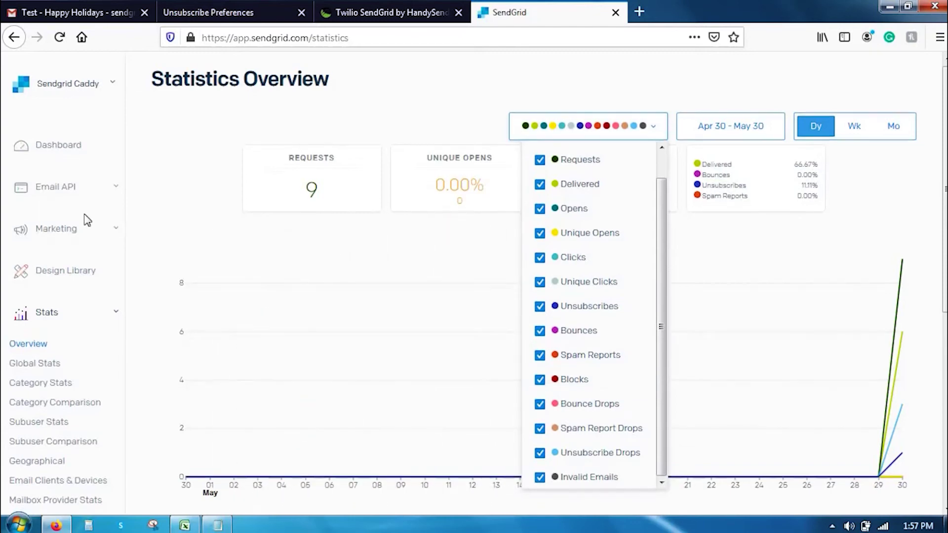
pyautogui.scroll(-4, 99, 222)
pyautogui.scroll(4, 105, 242)
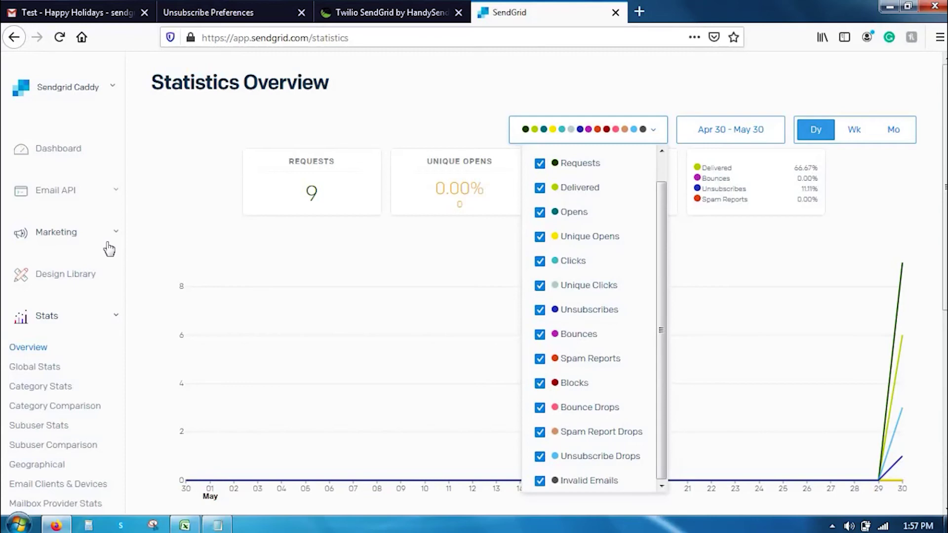
# Bring the Untitled - Notepad window with the '8 Best Practices of Email Marketing' list to the front
pyautogui.click(216, 527)
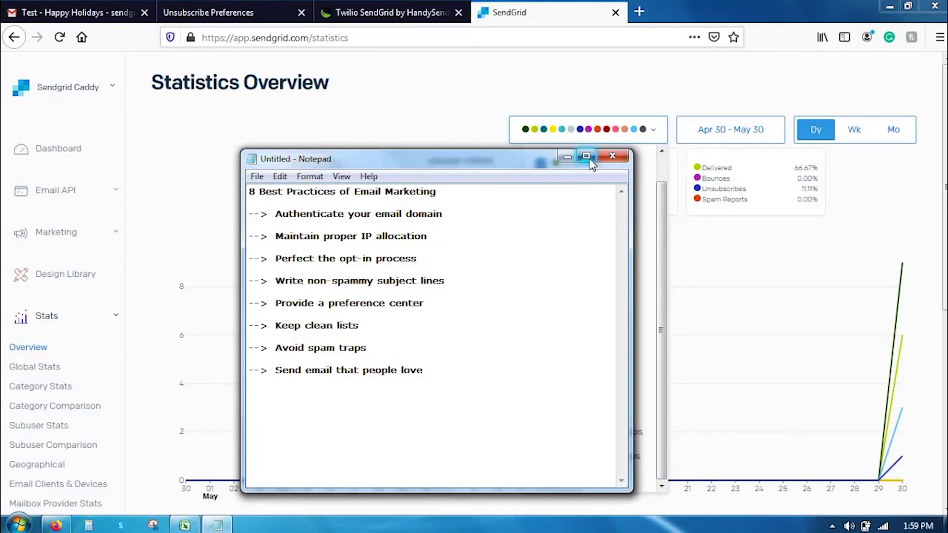
# Select the line 'Provide a preference center' in the Notepad tips list
pyautogui.doubleClick(298, 280)
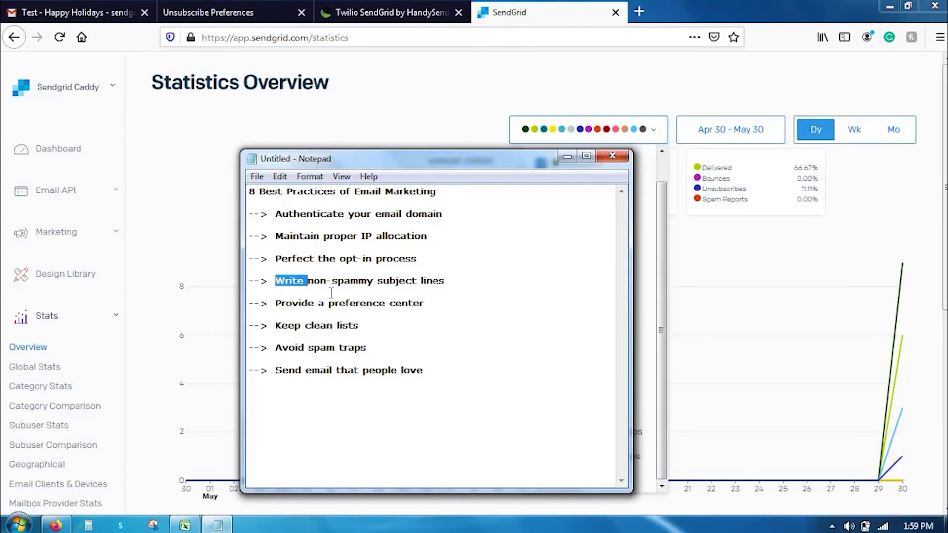
pyautogui.click(368, 283)
pyautogui.moveTo(275, 303); pyautogui.dragTo(447, 307)
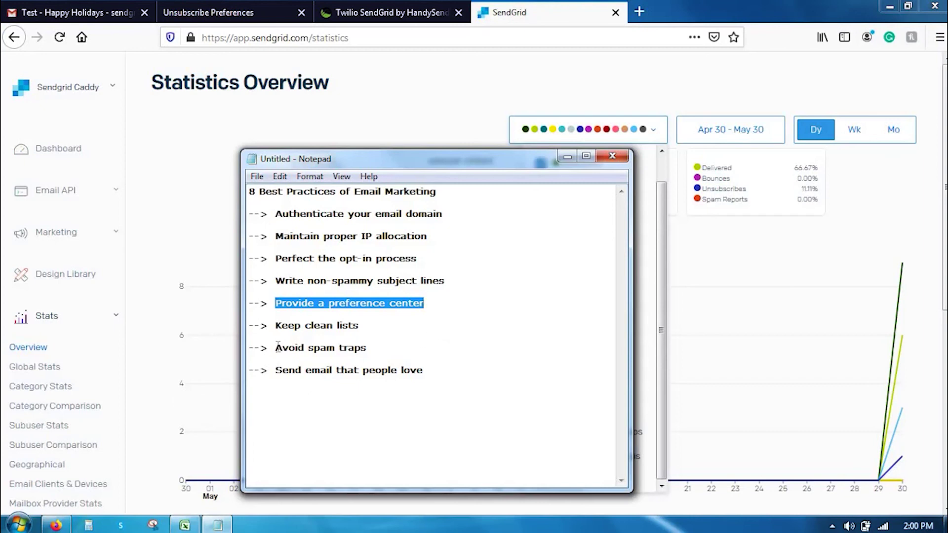
pyautogui.moveTo(276, 326); pyautogui.dragTo(362, 328)
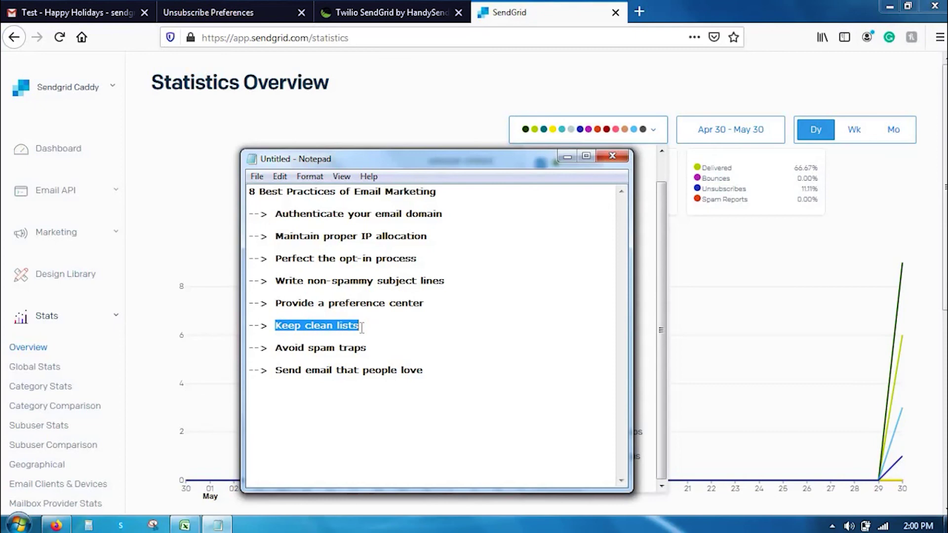
pyautogui.moveTo(282, 347); pyautogui.dragTo(288, 348)
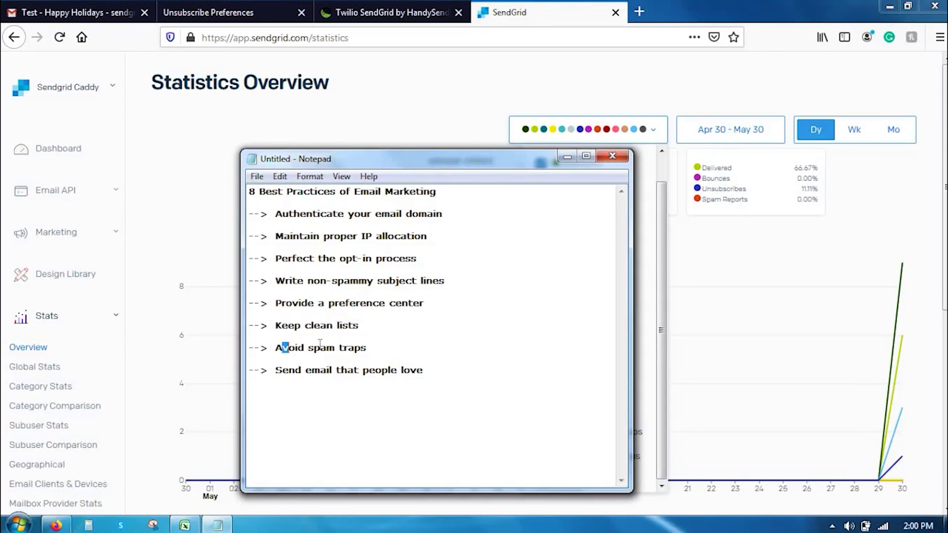
pyautogui.hotkey('shift', 'Home')
pyautogui.click(391, 342)
# Select the last line, 'Send email that people love', in Notepad
pyautogui.moveTo(274, 371); pyautogui.dragTo(464, 372)
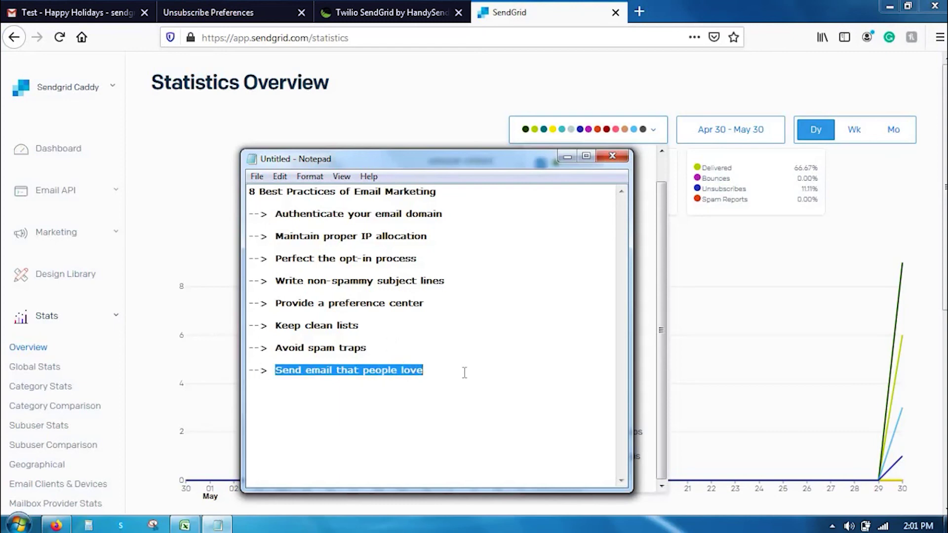